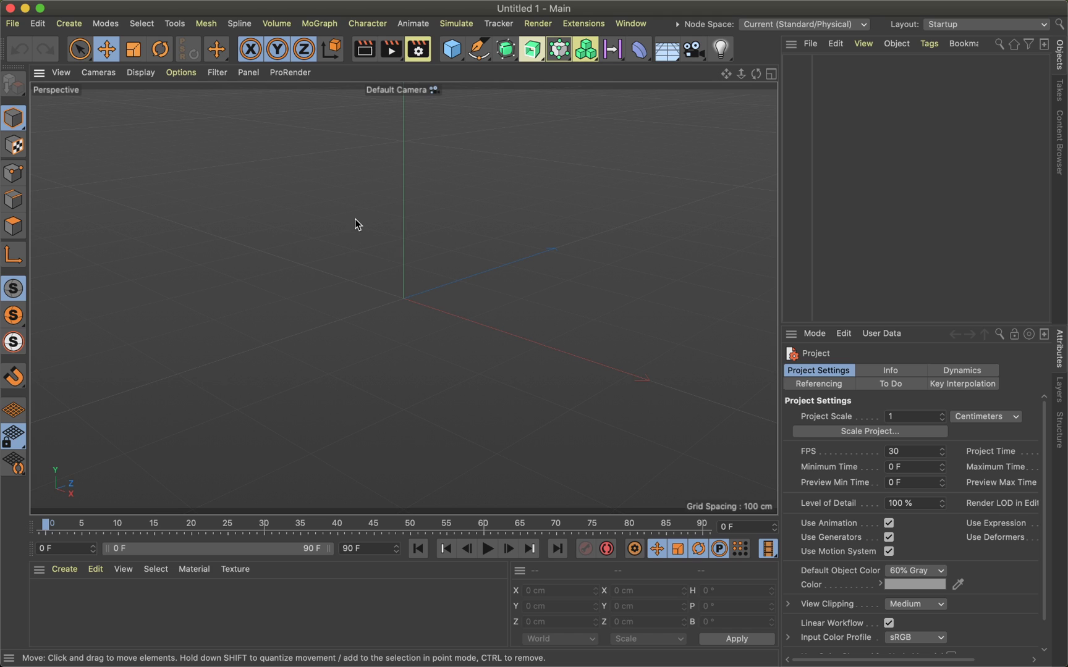
# Switch to Finder, show the Downloads folder, and widen the window and its file column so full names fit.
pyautogui.press('super+Tab')
pyautogui.press('super+Tab')
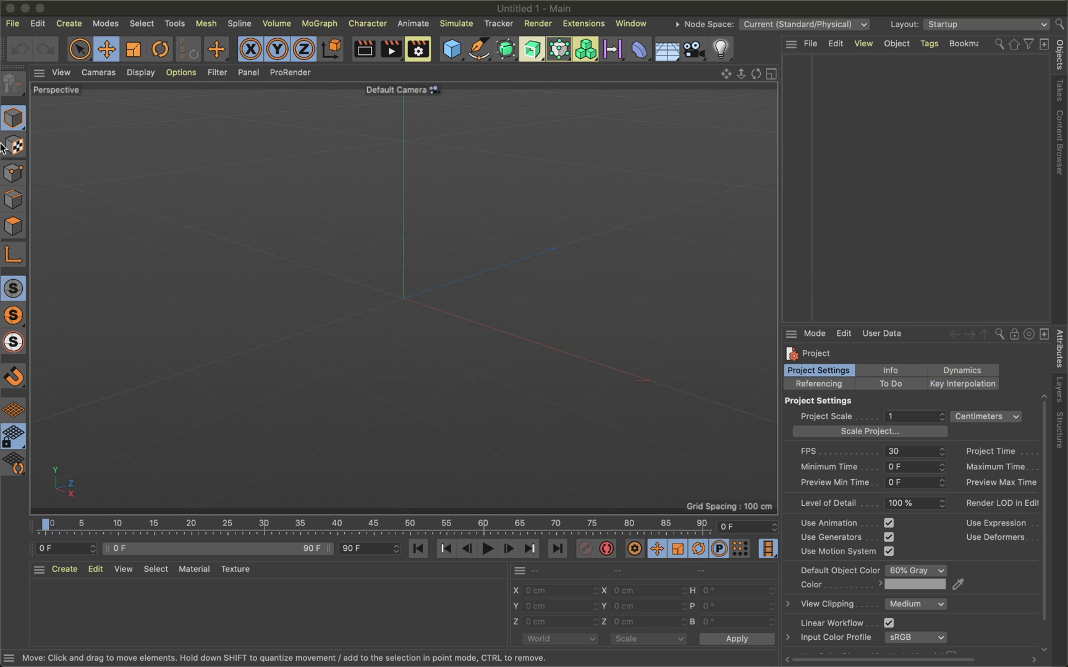
pyautogui.moveTo(22, 58)
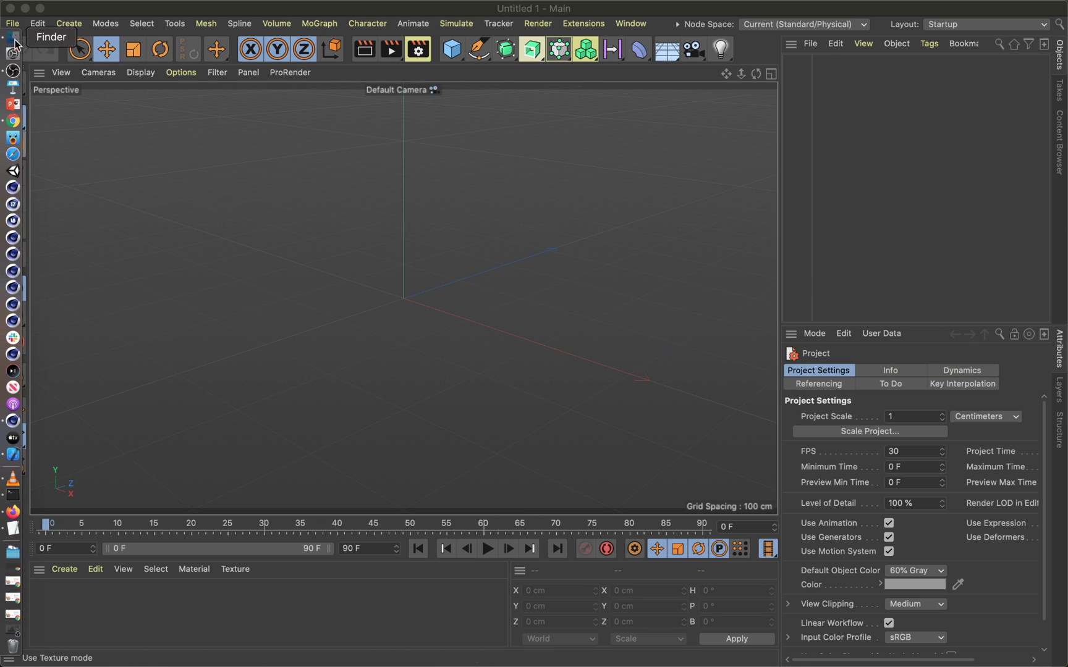
pyautogui.click(13, 37)
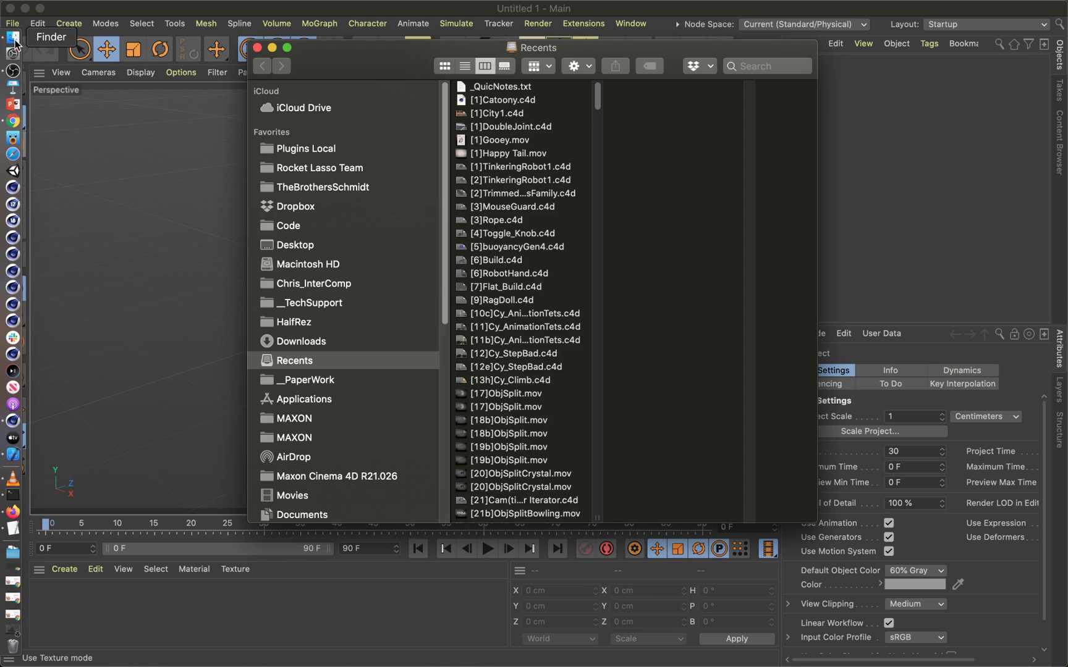
pyautogui.click(354, 342)
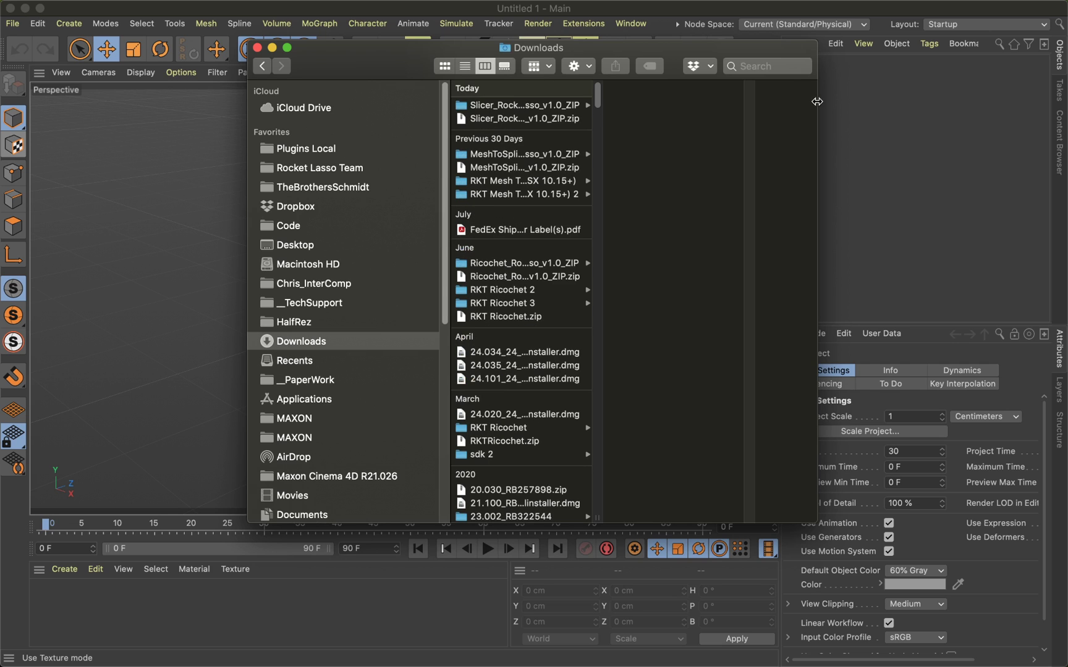
pyautogui.moveTo(818, 102); pyautogui.dragTo(1021, 108)
pyautogui.moveTo(401, 54); pyautogui.dragTo(321, 89)
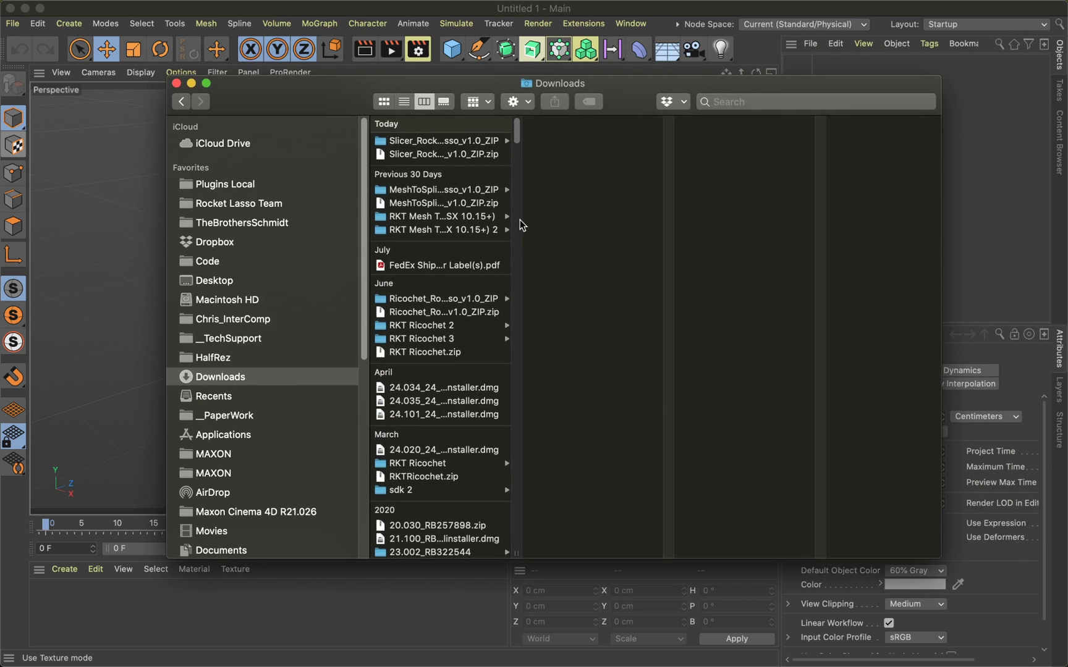
pyautogui.moveTo(524, 555); pyautogui.dragTo(649, 554)
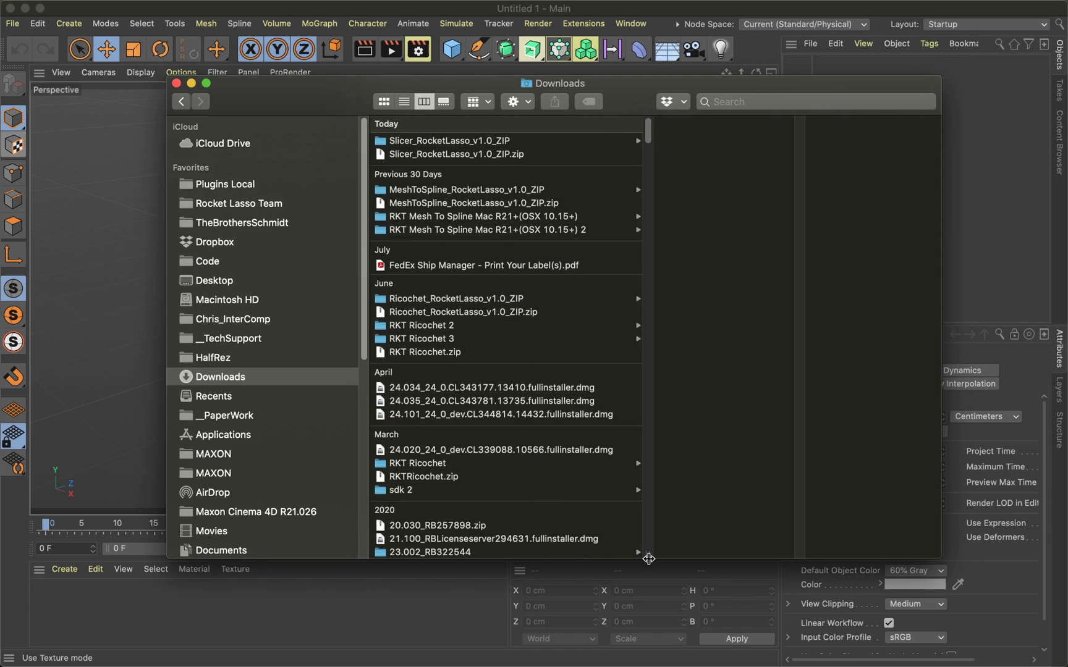
pyautogui.moveTo(352, 87); pyautogui.dragTo(281, 82)
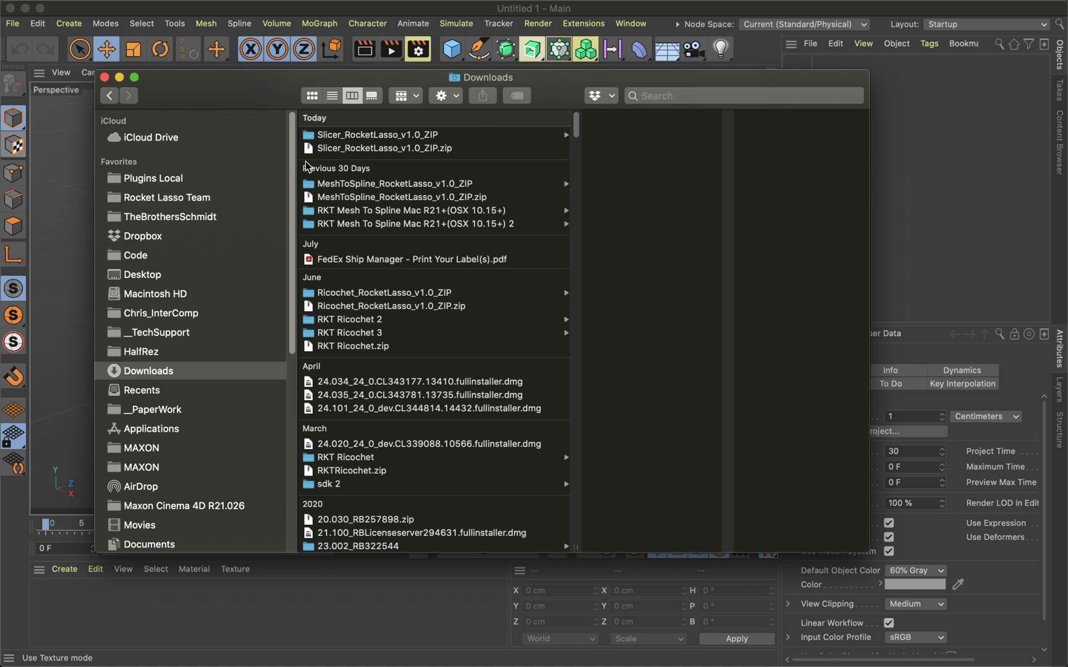
# Inspect the Slicer_RocketLasso_v1.0_ZIP folder and its zip archive, and move the FedEx Ship Manager label PDF to the Trash.
pyautogui.click(344, 136)
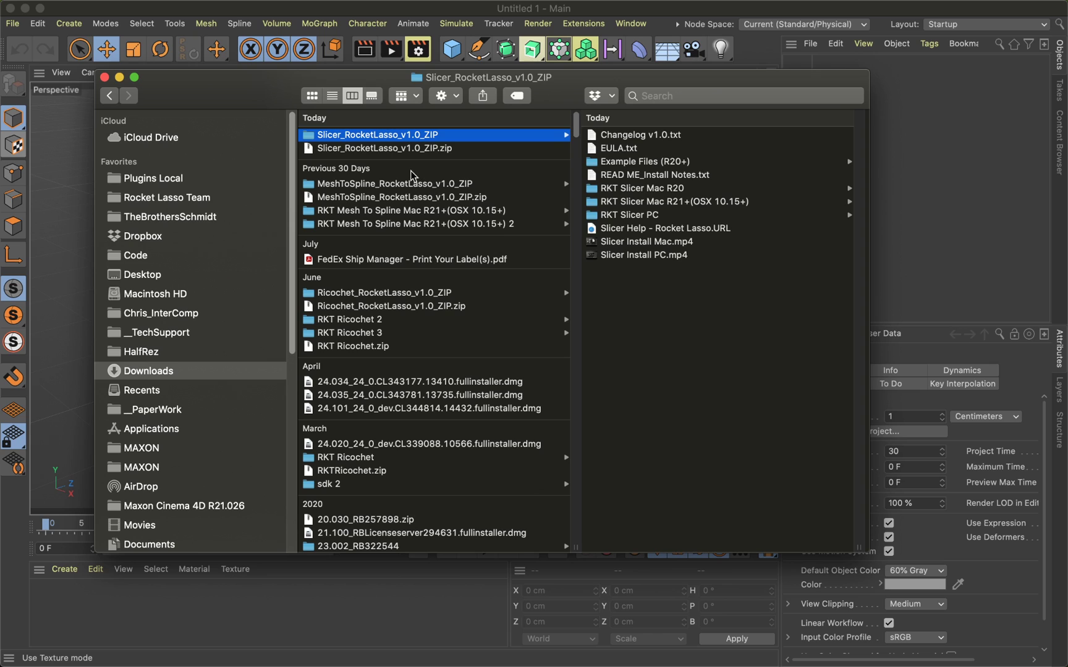
pyautogui.click(402, 149)
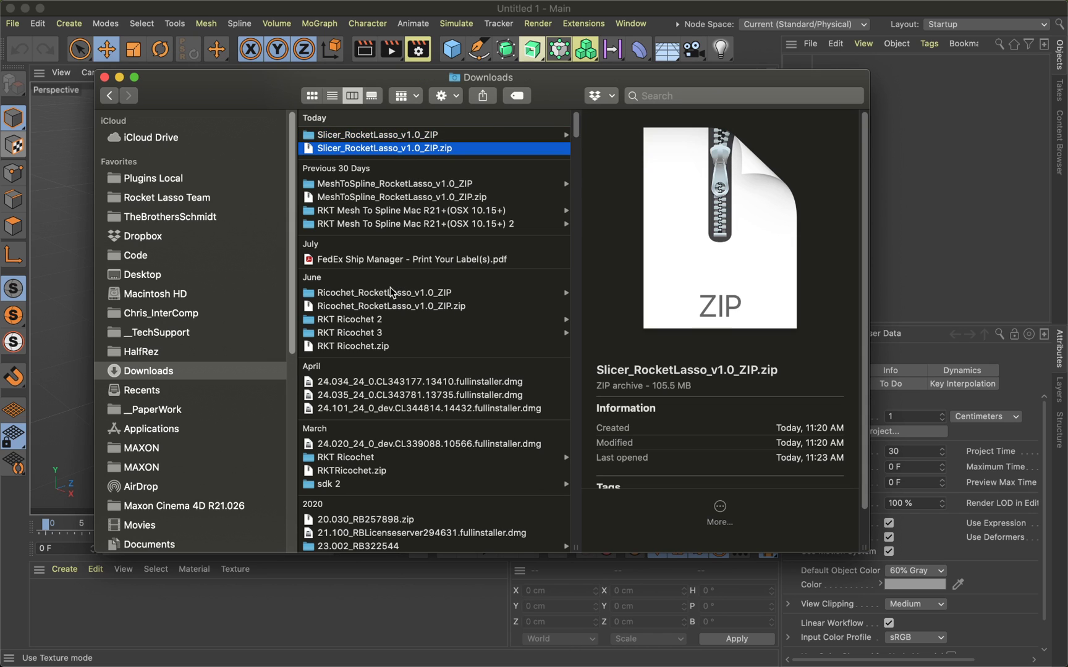
pyautogui.rightClick(393, 262)
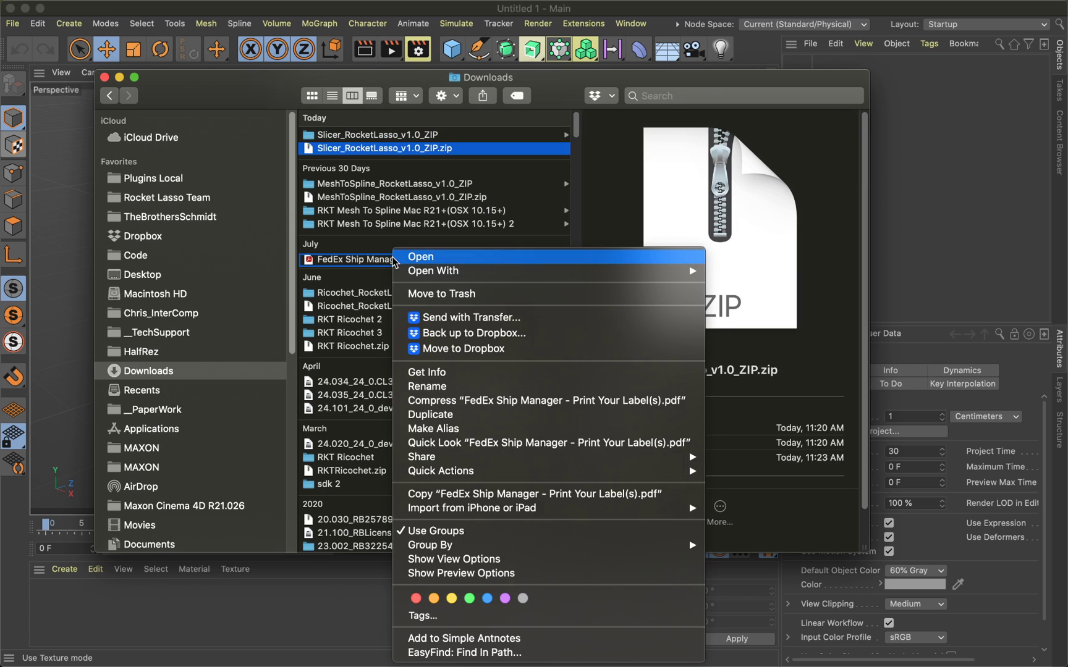
pyautogui.click(440, 293)
pyautogui.click(415, 152)
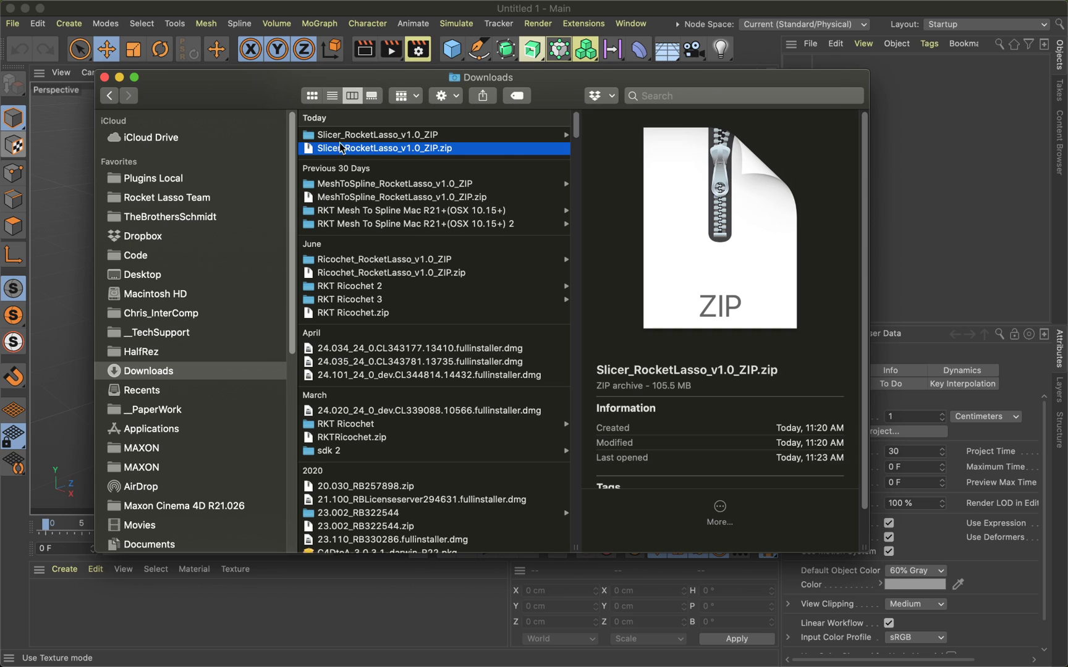
# Copy the RKT Slicer Mac R21+(OSX 10.15+) folder from inside the Slicer_RocketLasso_v1.0_ZIP folder.
pyautogui.click(388, 136)
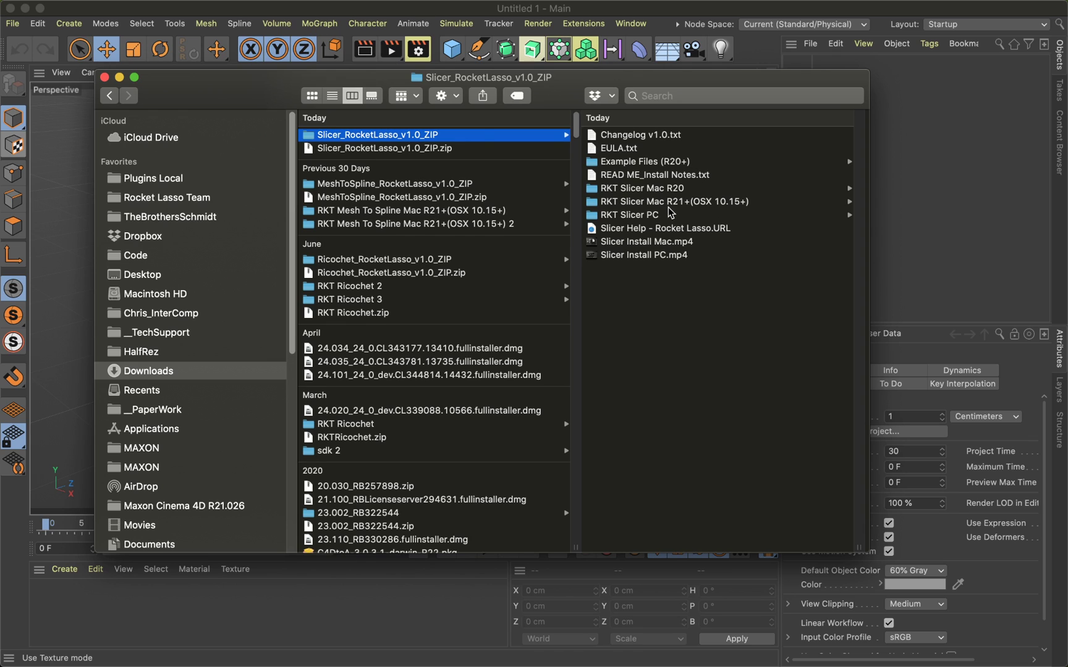
pyautogui.click(640, 204)
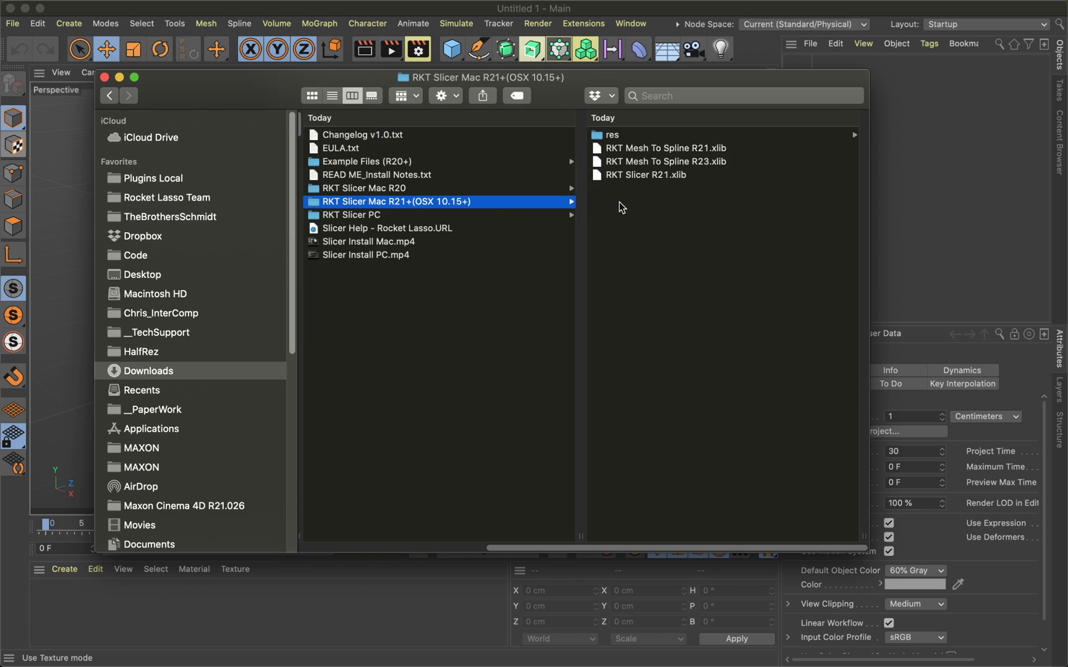
pyautogui.rightClick(412, 205)
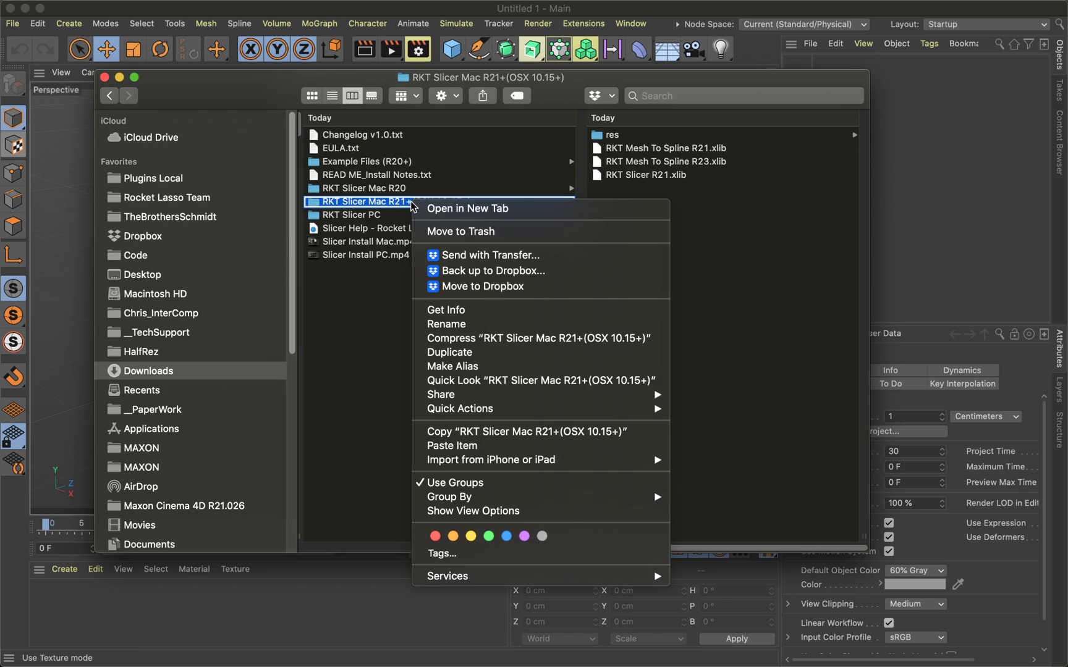
pyautogui.click(498, 432)
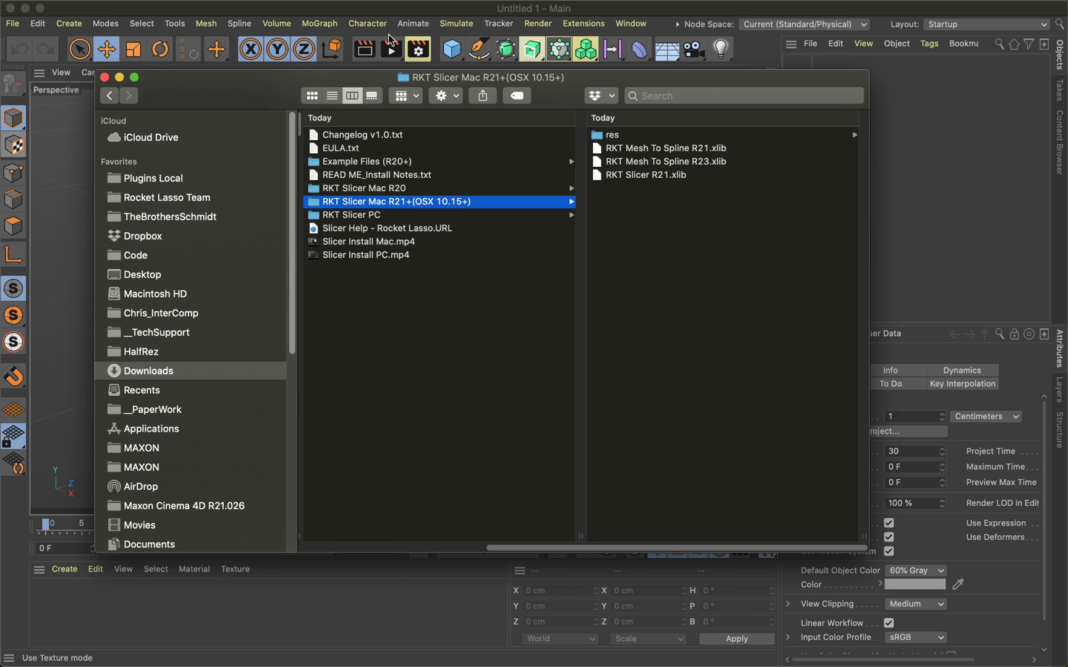
# Switch to Cinema 4D, show the Plugins preferences, and open the preferences folder in Finder.
pyautogui.click(333, 14)
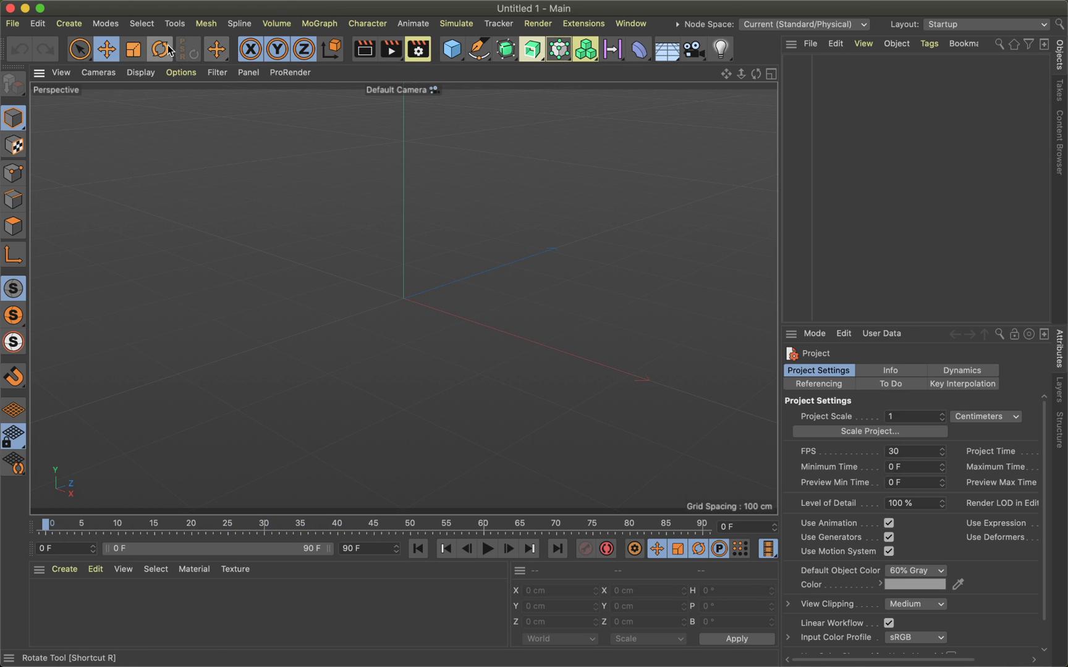
pyautogui.click(70, 8)
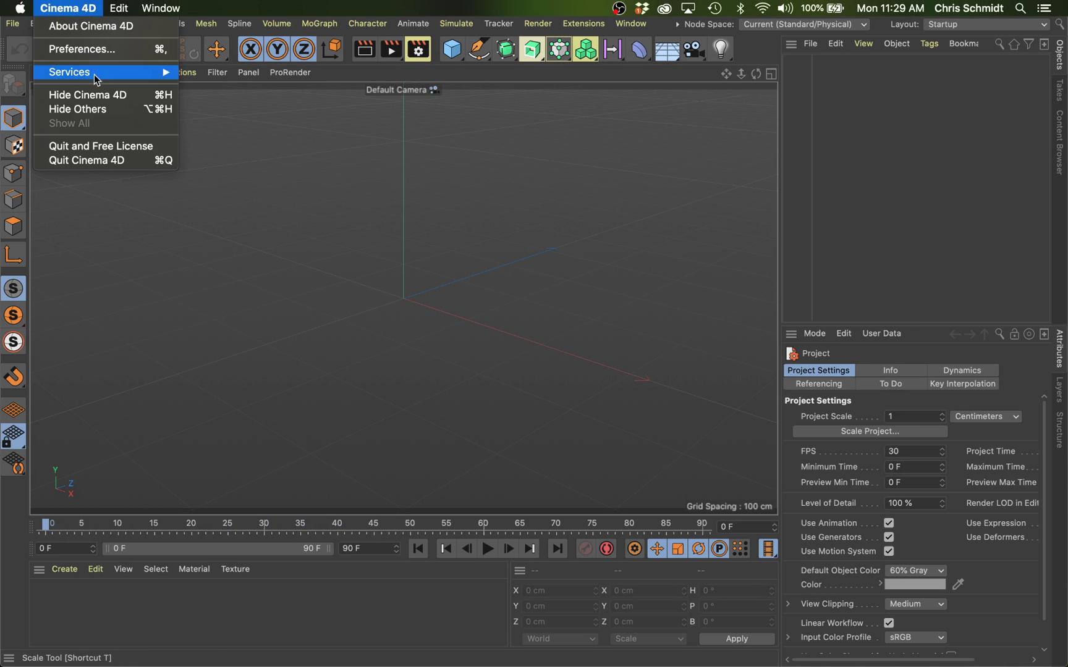
pyautogui.click(111, 59)
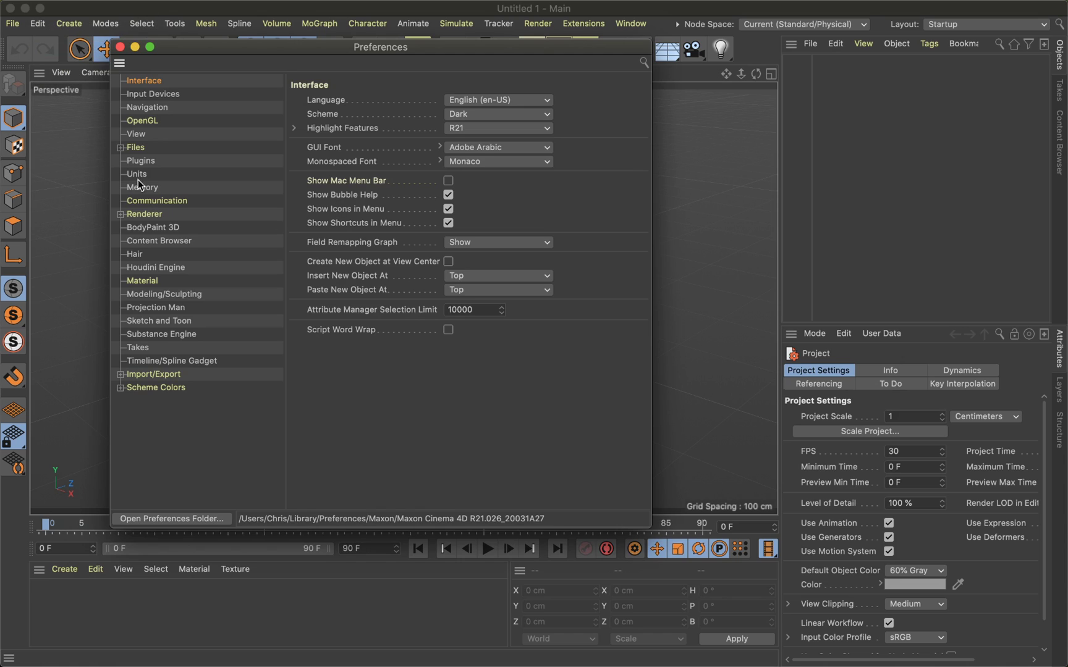
pyautogui.click(141, 161)
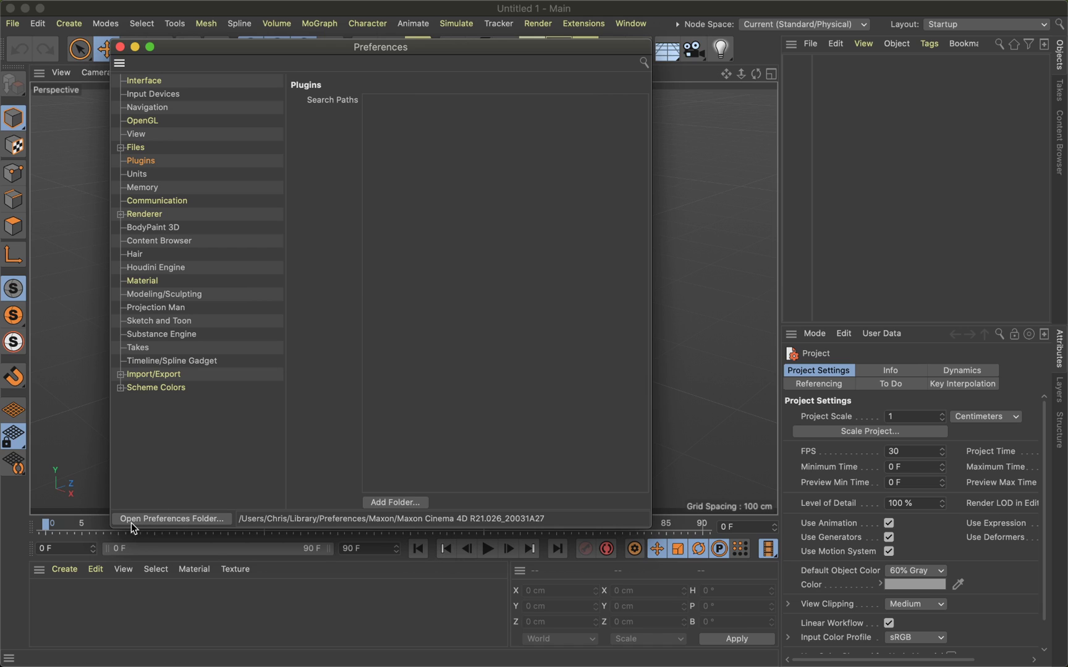
pyautogui.click(220, 522)
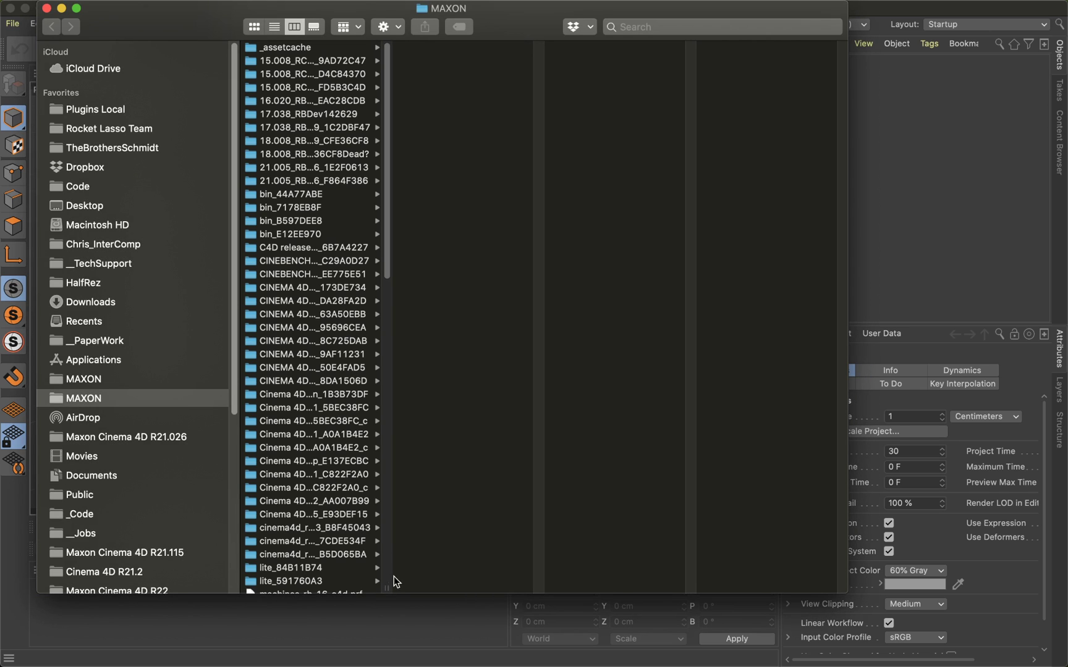
# Widen the folder column and look inside the plugins folder of Cinema 4D R21.1_C822F2A0.
pyautogui.moveTo(390, 587); pyautogui.dragTo(505, 580)
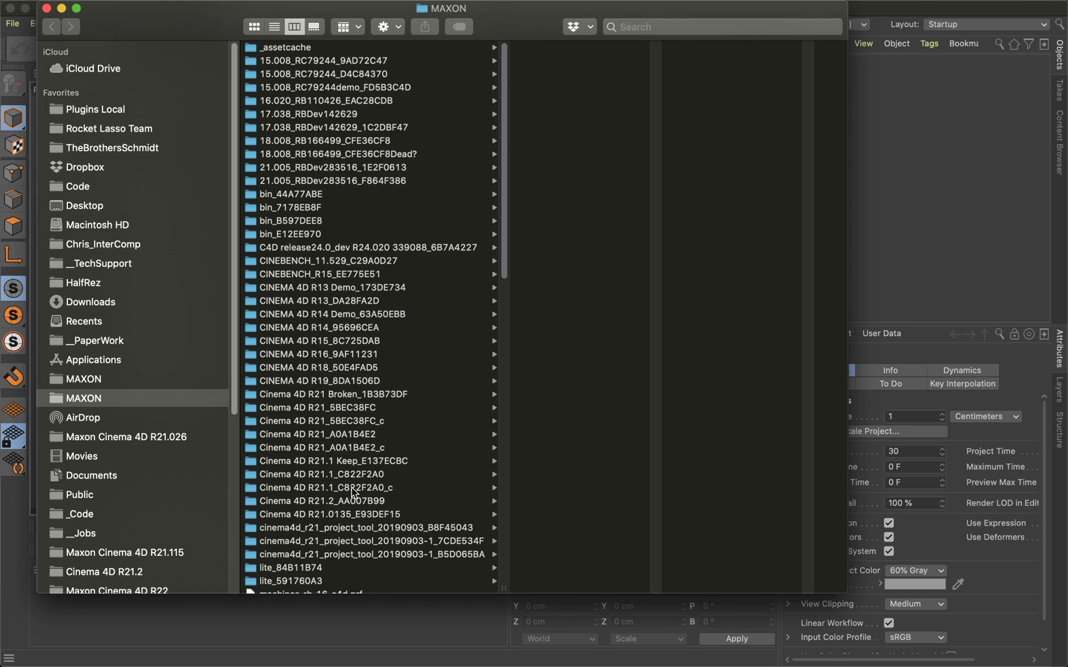
pyautogui.click(362, 475)
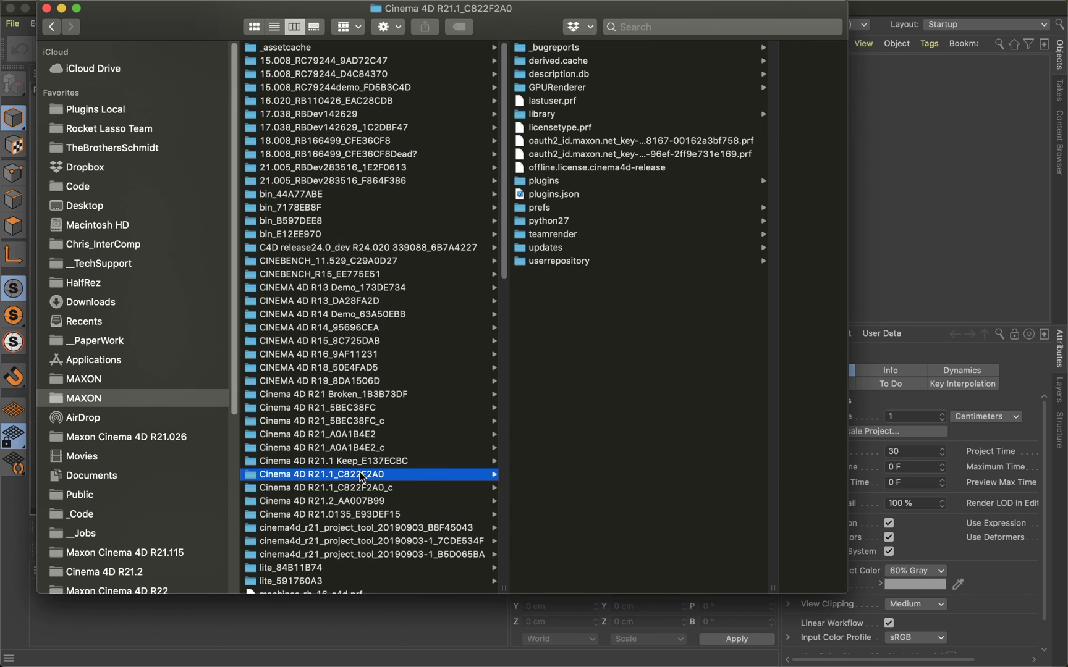
pyautogui.click(543, 181)
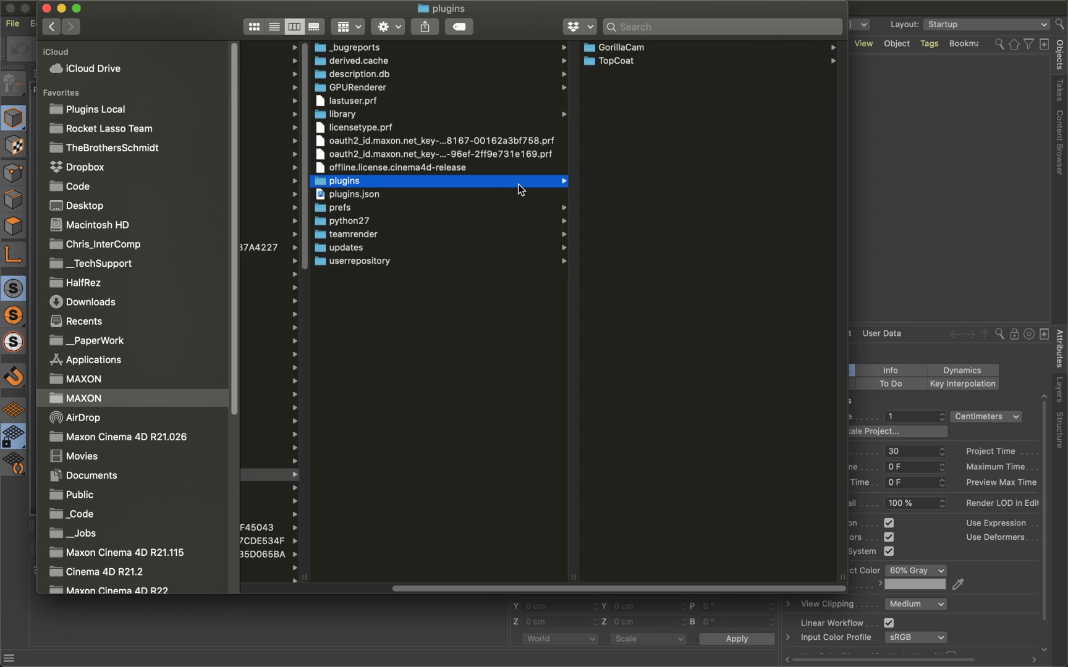
pyautogui.rightClick(612, 122)
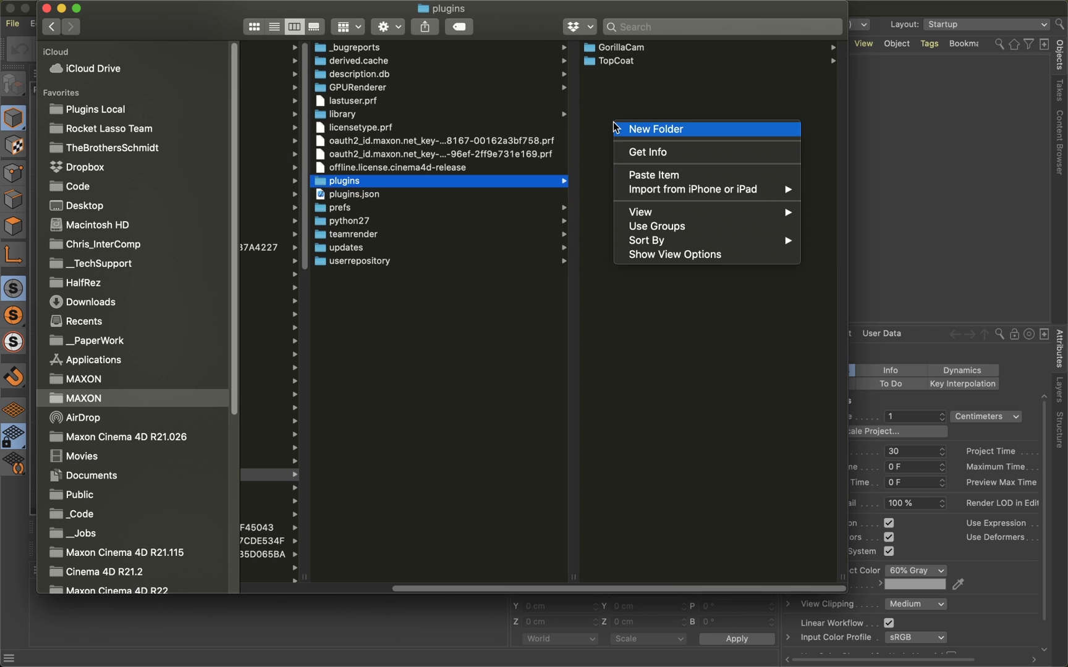
pyautogui.click(649, 364)
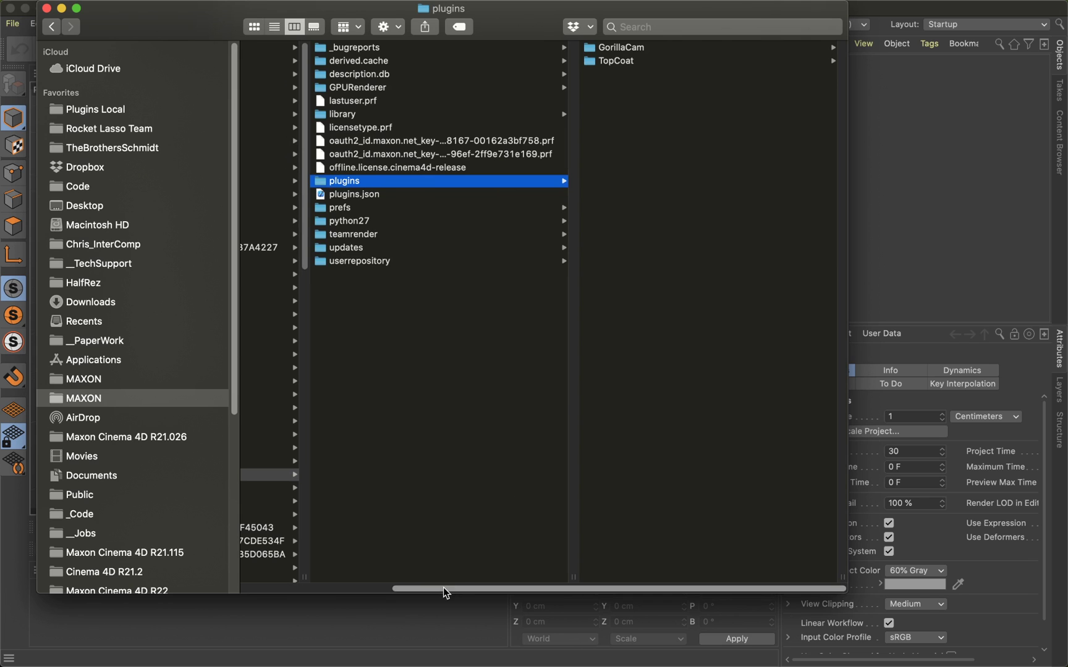
# Look inside the plugins folder of Cinema 4D R21.1_C822F2A0_c.
pyautogui.moveTo(446, 587); pyautogui.dragTo(258, 573)
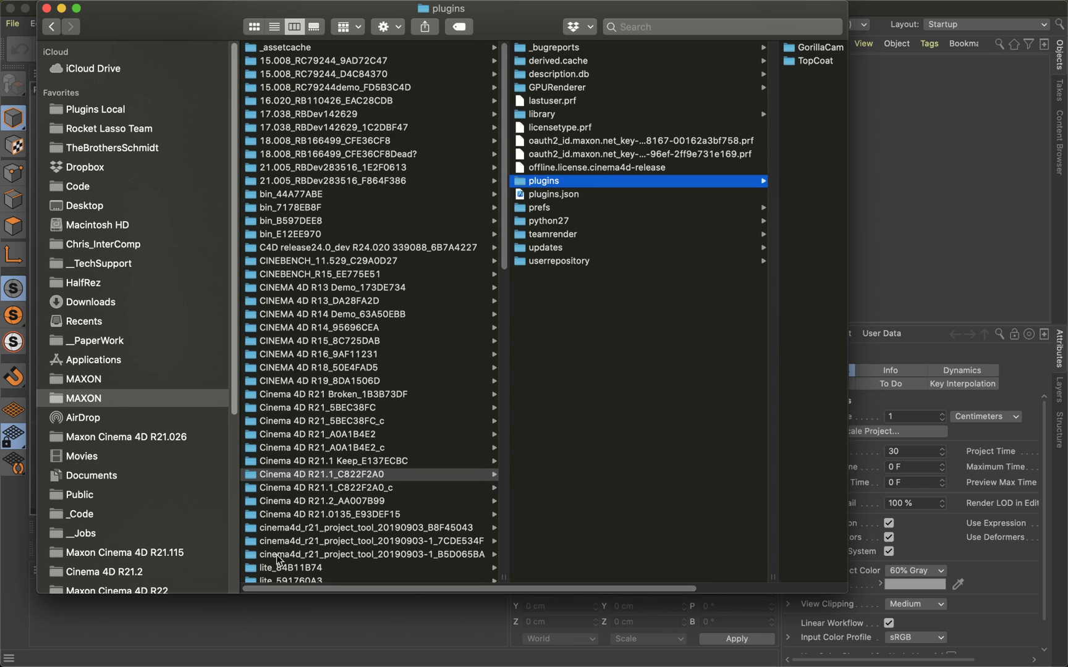
pyautogui.click(342, 488)
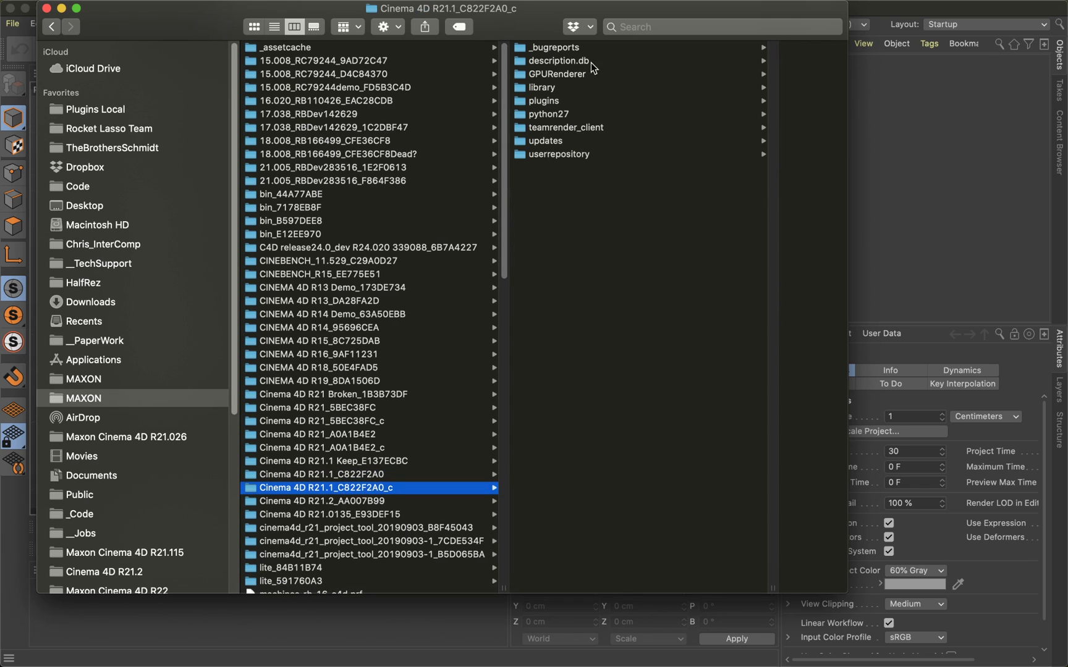
pyautogui.click(537, 104)
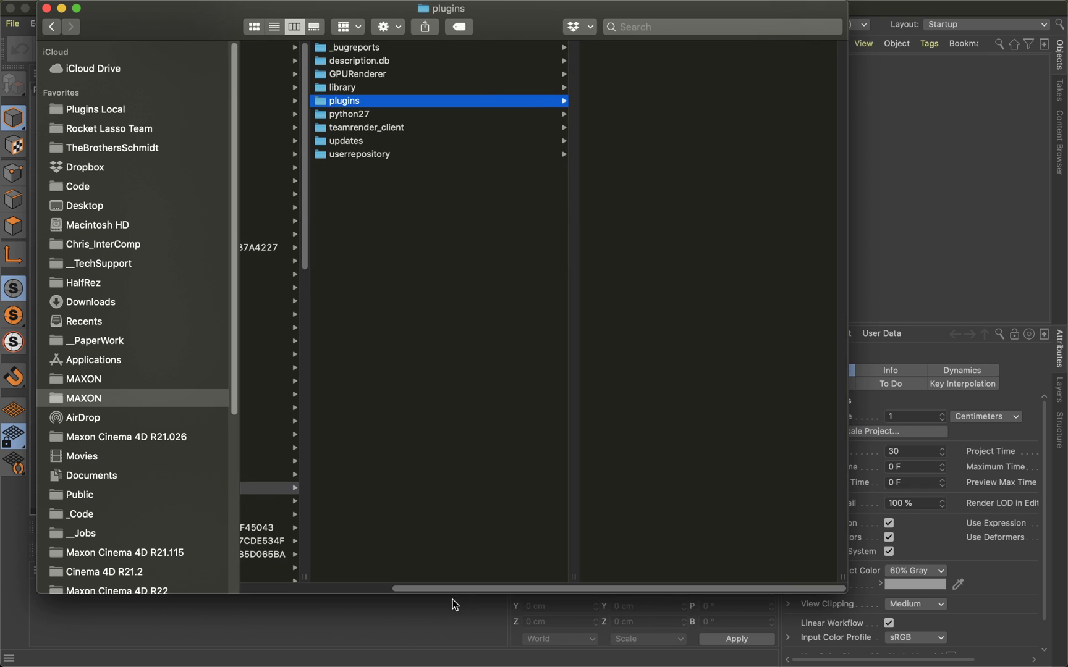
pyautogui.moveTo(436, 590); pyautogui.dragTo(232, 585)
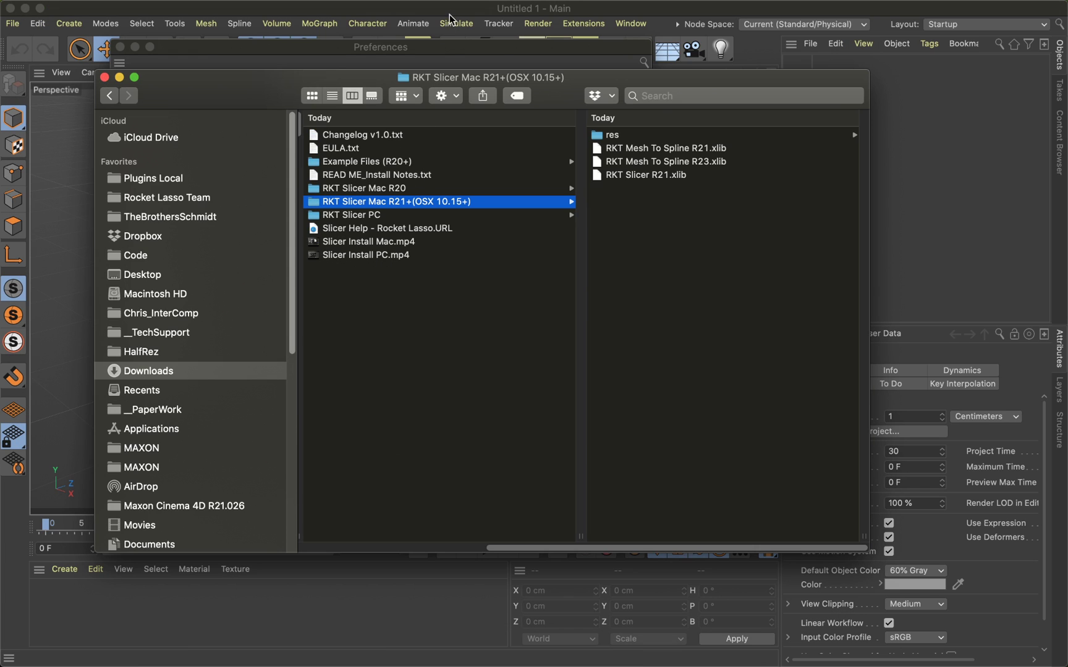
# Reopen the preferences folder from the Cinema 4D preferences and view the plugins folder of Cinema 4D R21_A0A1B4E2_c.
pyautogui.click(446, 48)
pyautogui.click(629, 6)
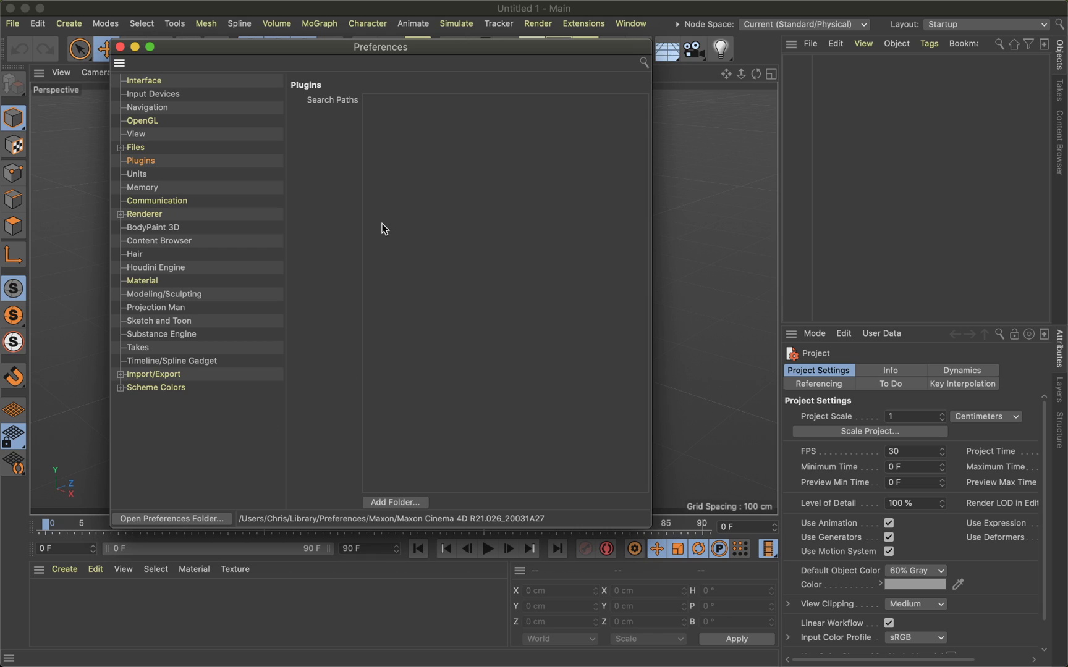
pyautogui.click(217, 520)
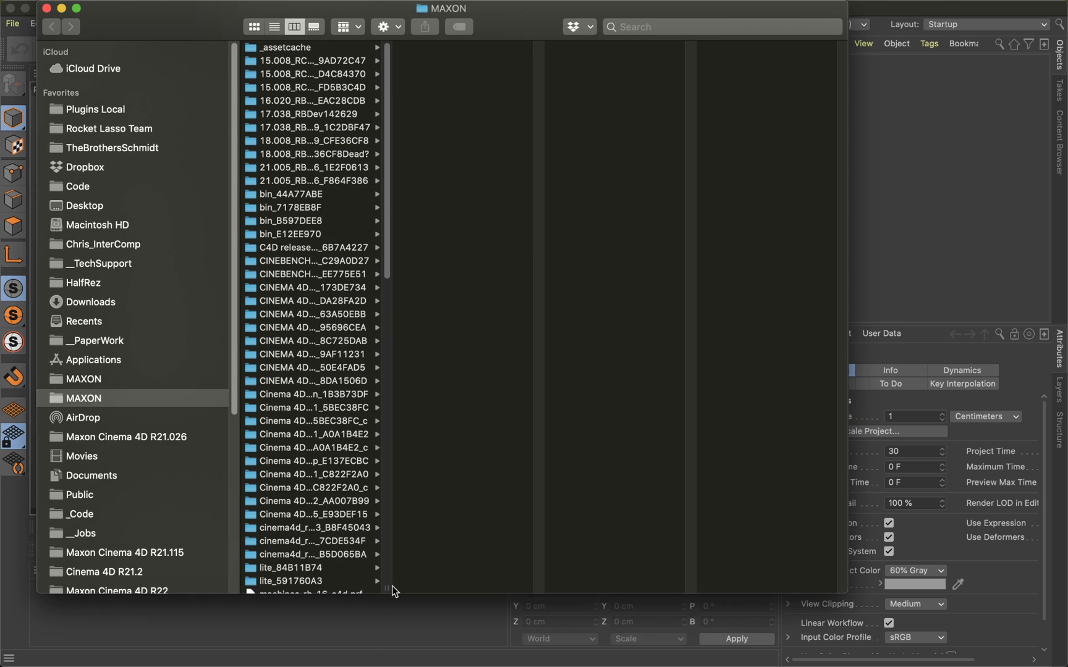
pyautogui.doubleClick(389, 586)
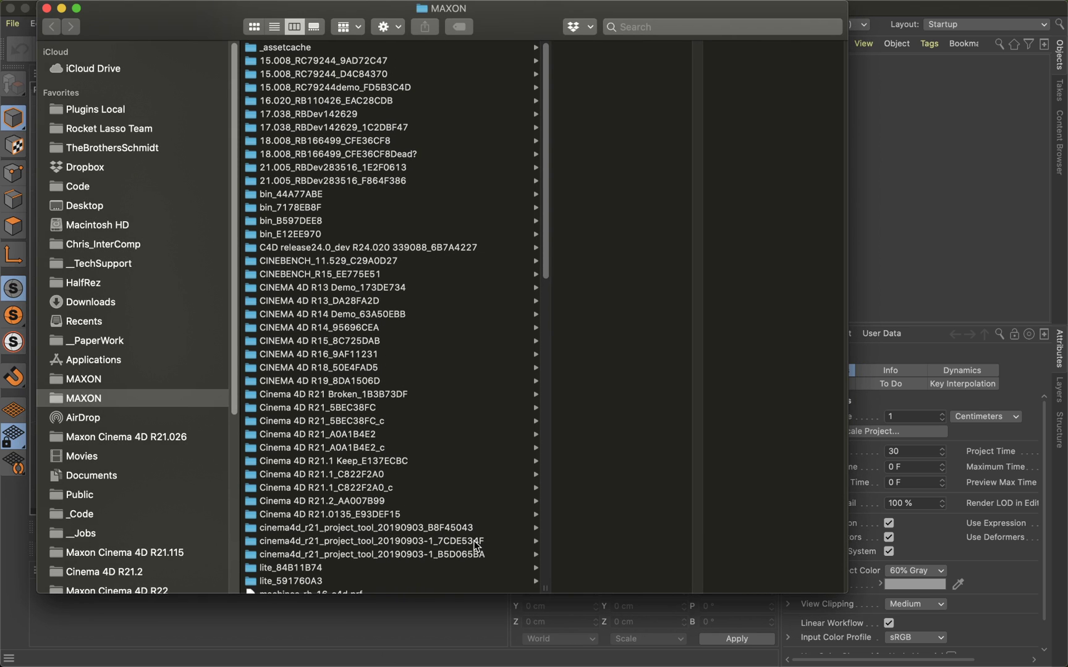
pyautogui.click(319, 451)
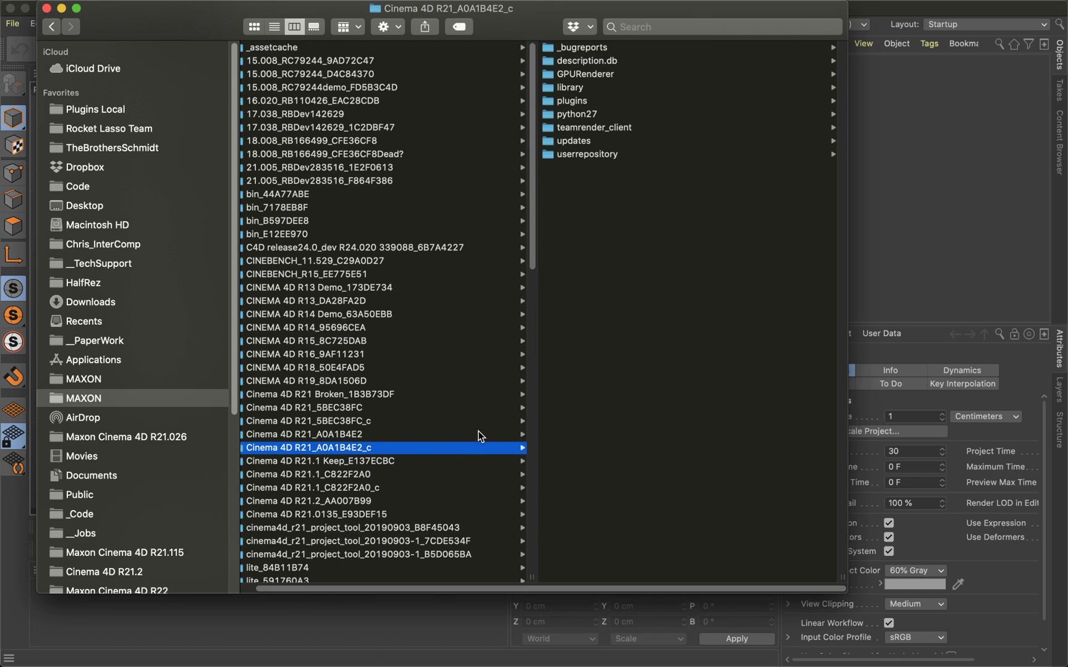
pyautogui.click(588, 101)
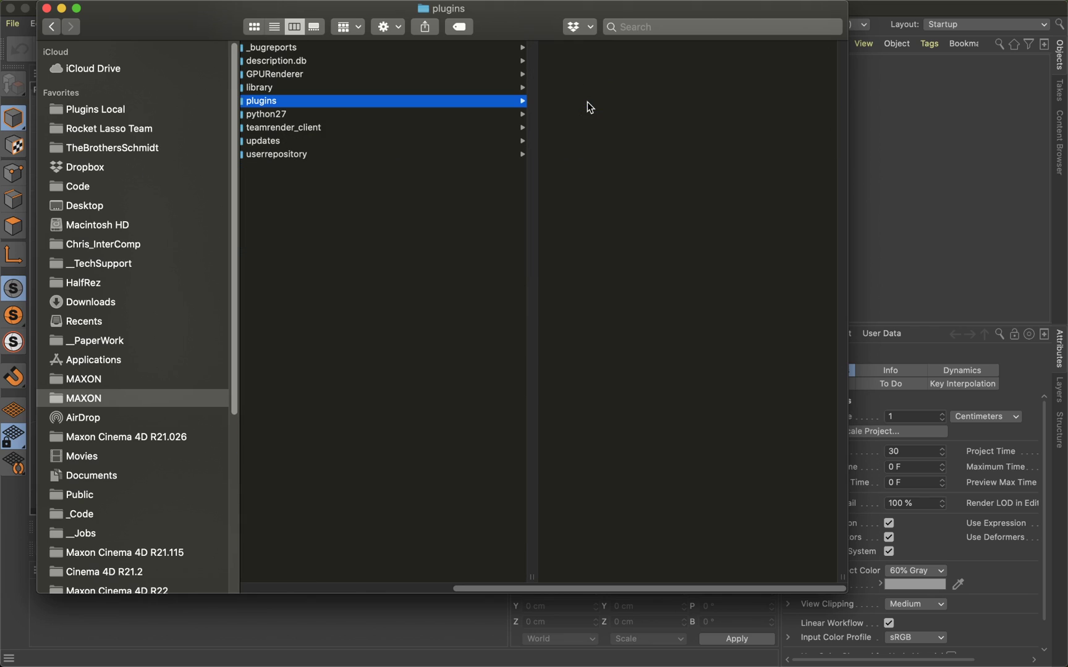
pyautogui.rightClick(584, 103)
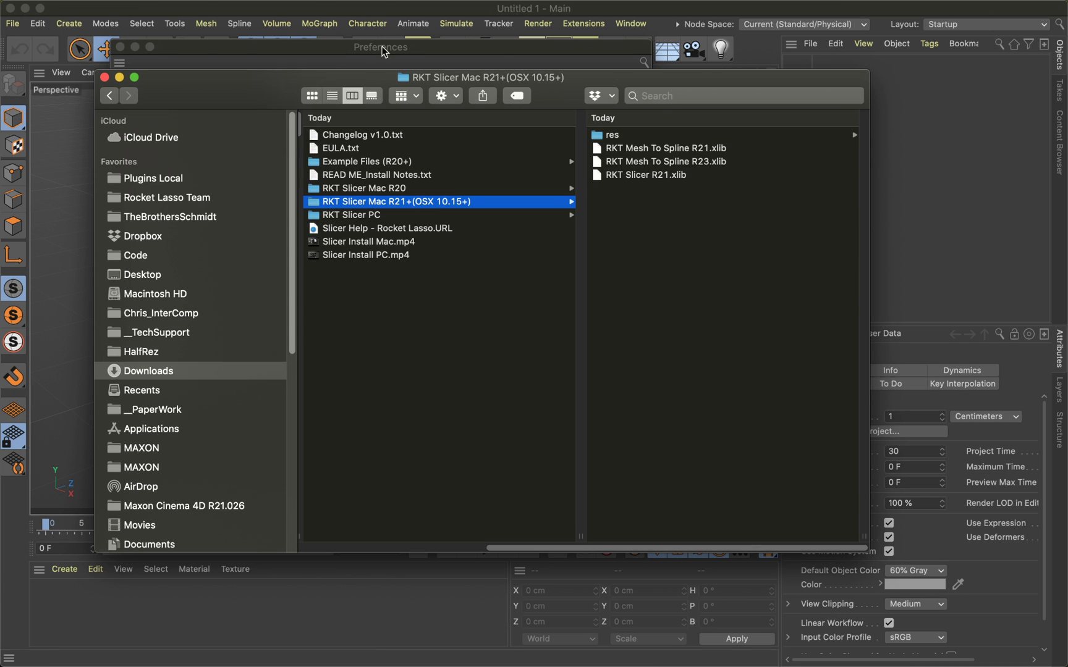
# Switch back to Finder and paste the copied RKT Slicer Mac R21+(OSX 10.15+) folder into the Plugins Local folder.
pyautogui.click(370, 63)
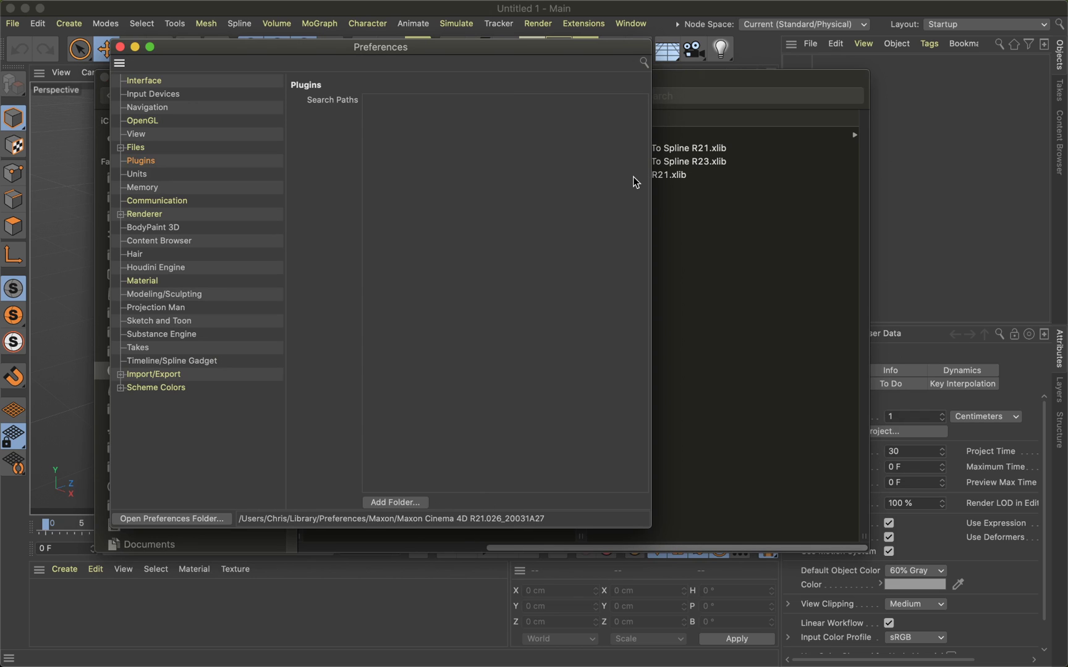
pyautogui.press('super+Tab')
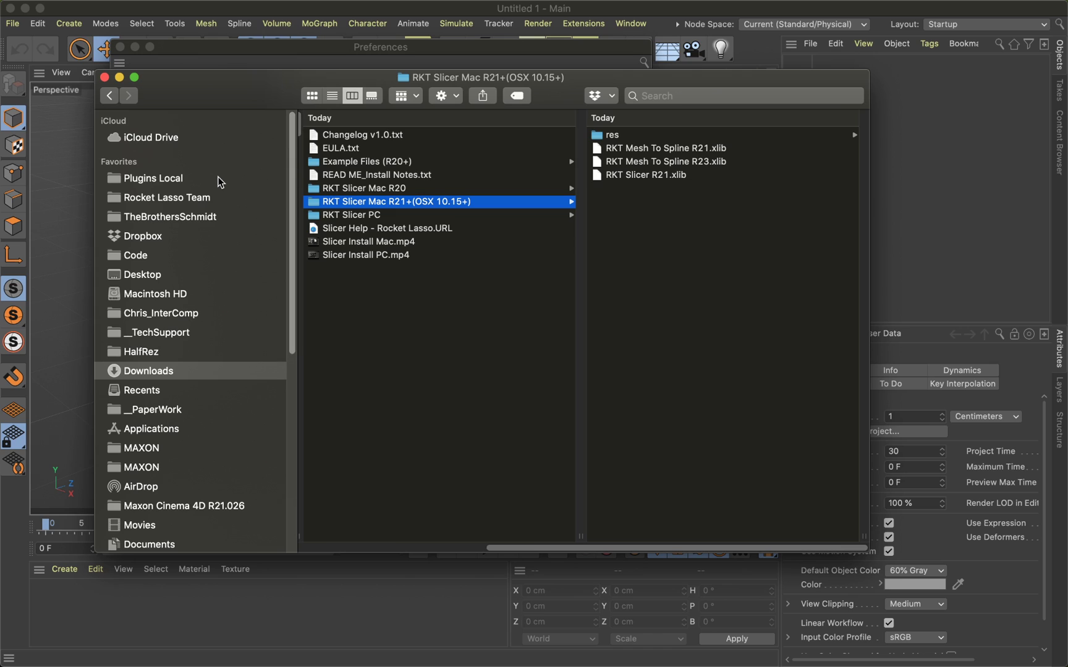
pyautogui.click(178, 180)
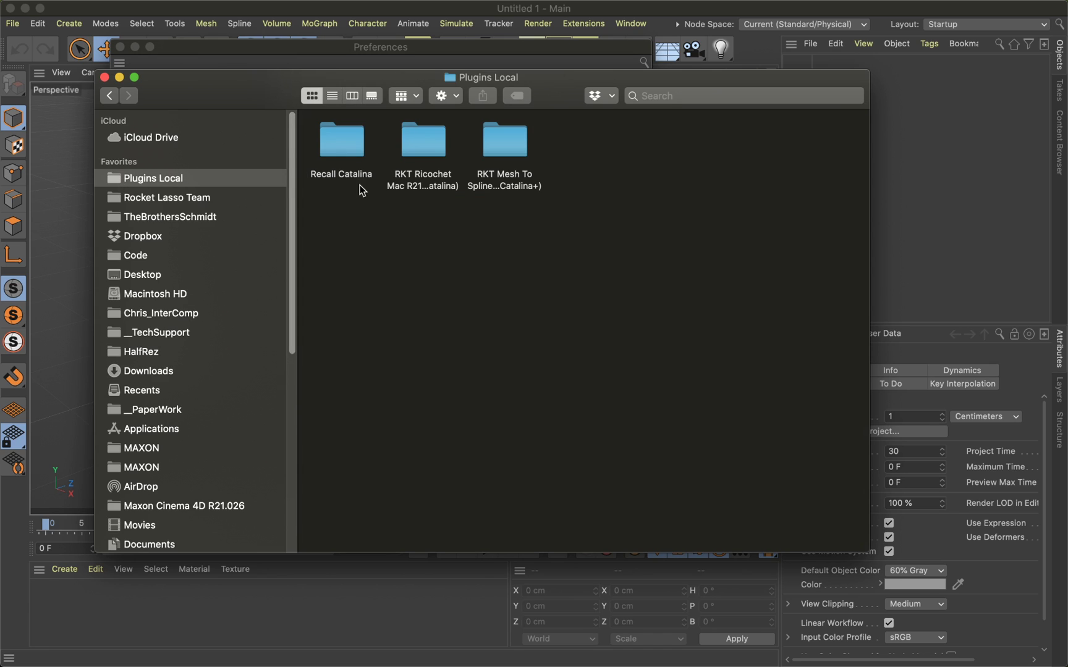
pyautogui.rightClick(583, 146)
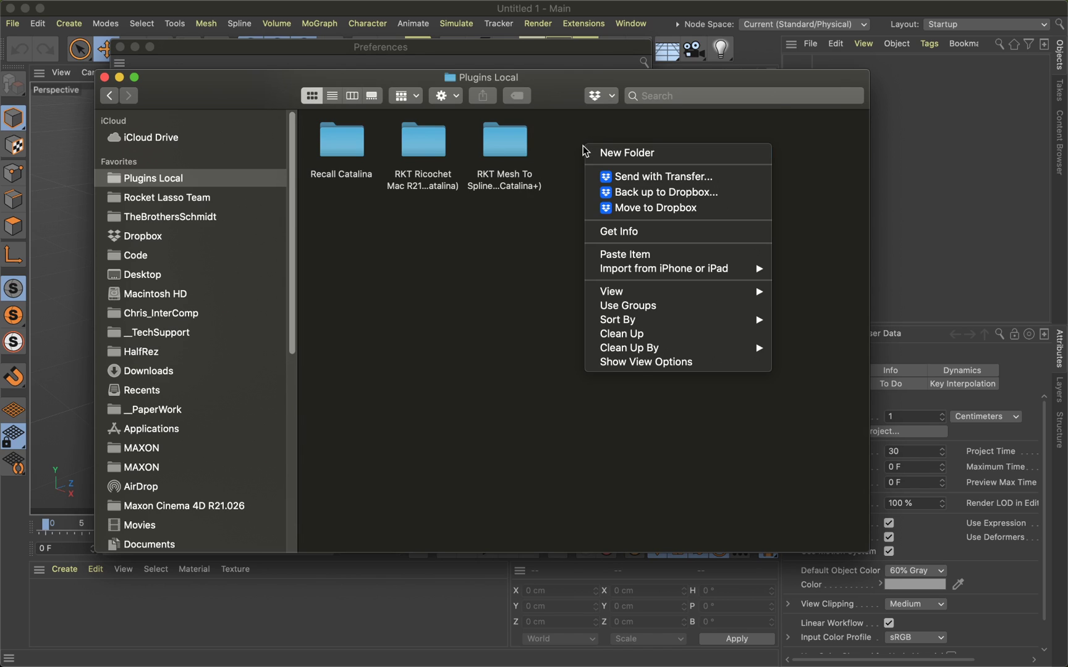
pyautogui.click(640, 252)
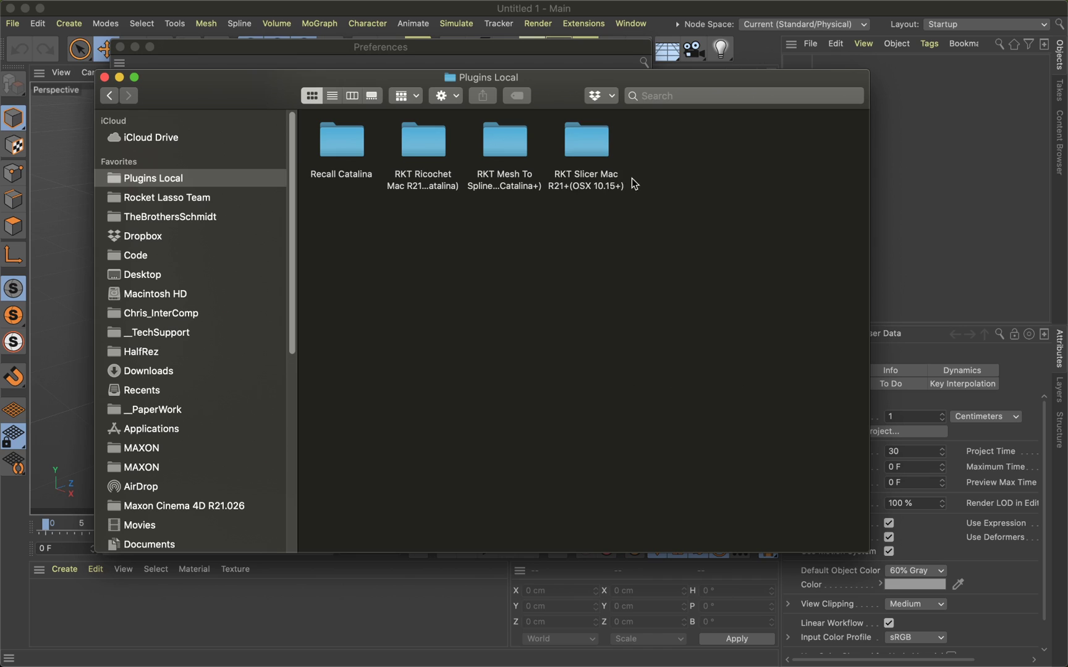
# Add the Plugins Local folder as a plugin search path in the Cinema 4D preferences and close the preferences.
pyautogui.click(301, 47)
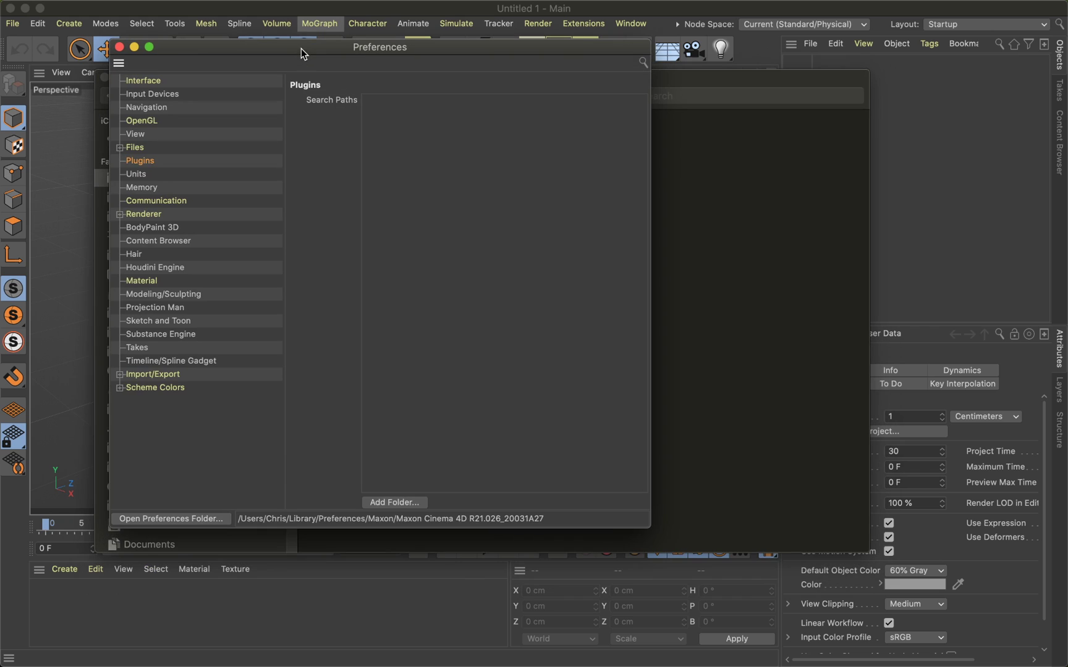
pyautogui.click(395, 502)
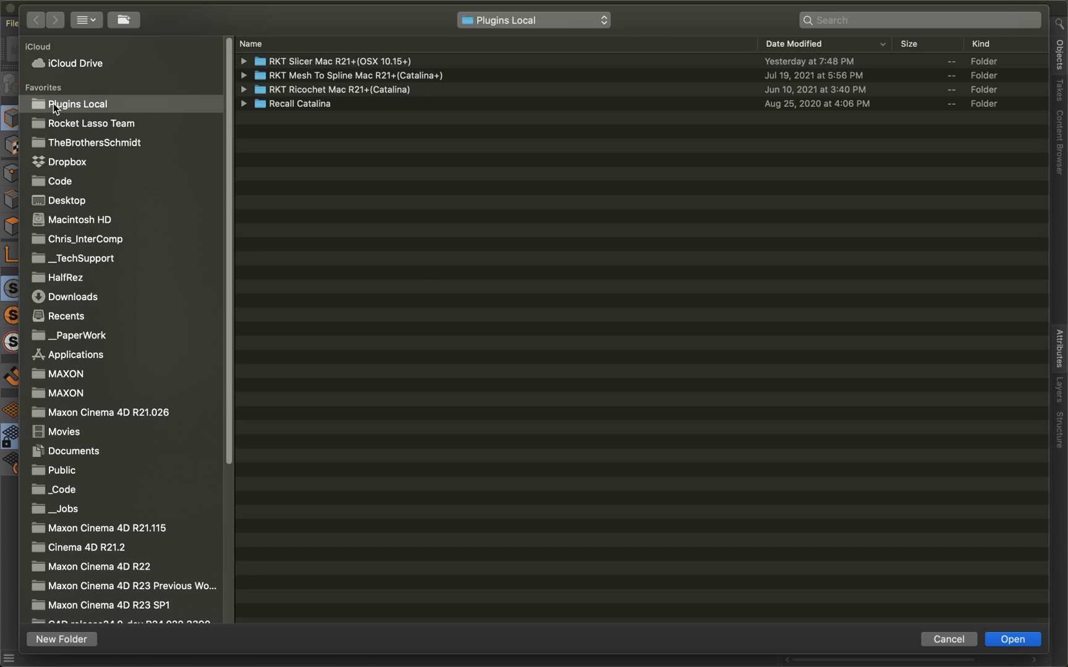
pyautogui.click(1018, 639)
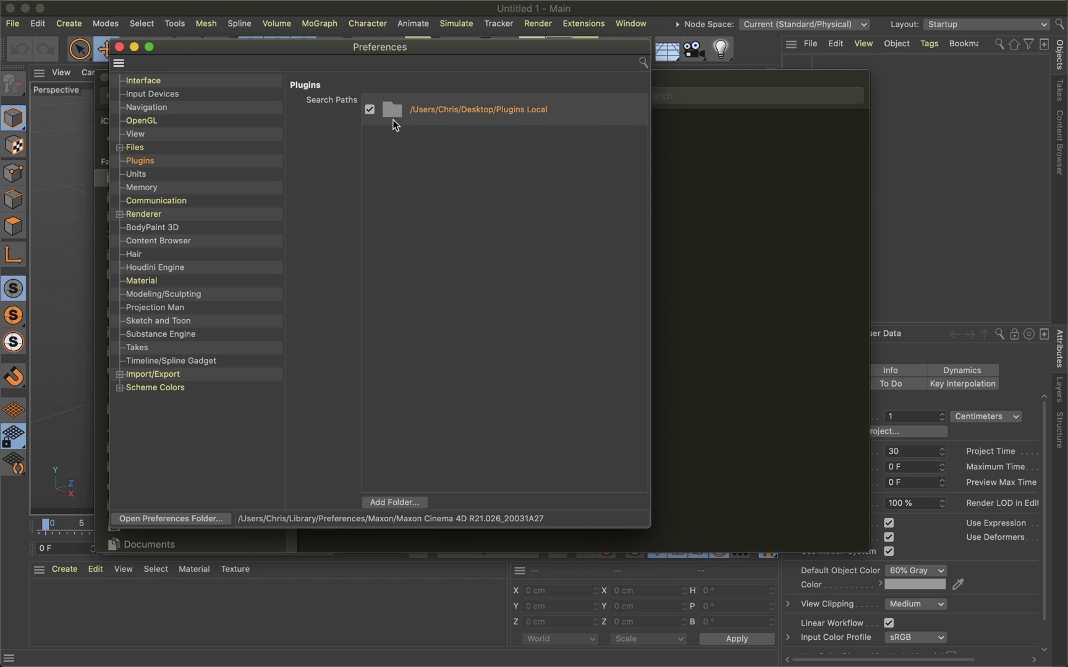
pyautogui.click(119, 47)
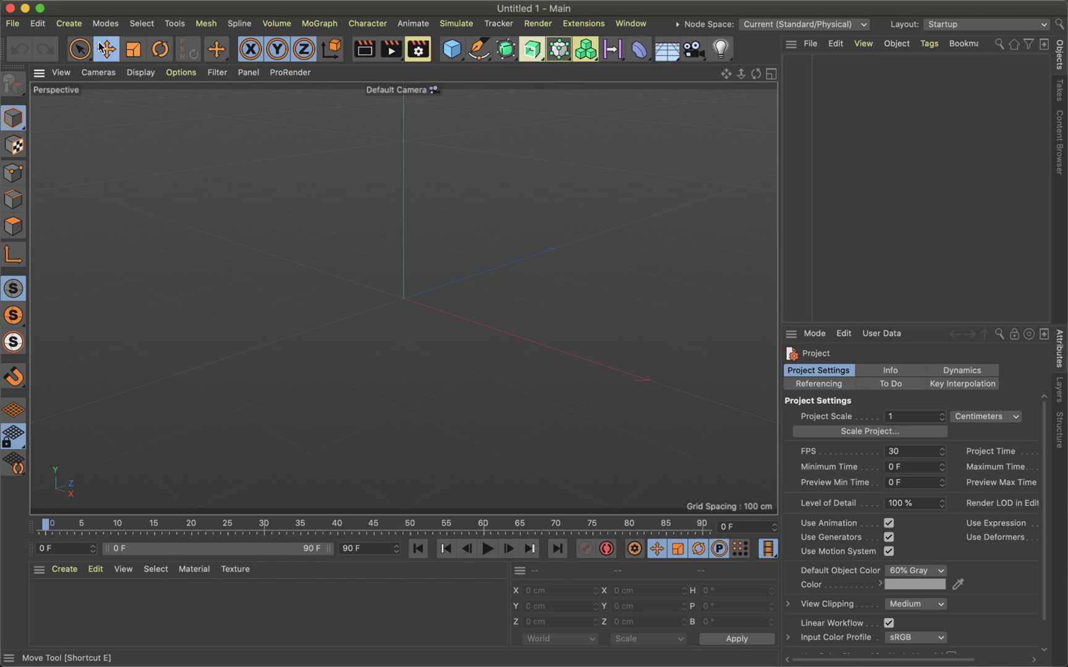
# Quit and relaunch Cinema 4D, closing the Quick Start dialog.
pyautogui.click(63, 8)
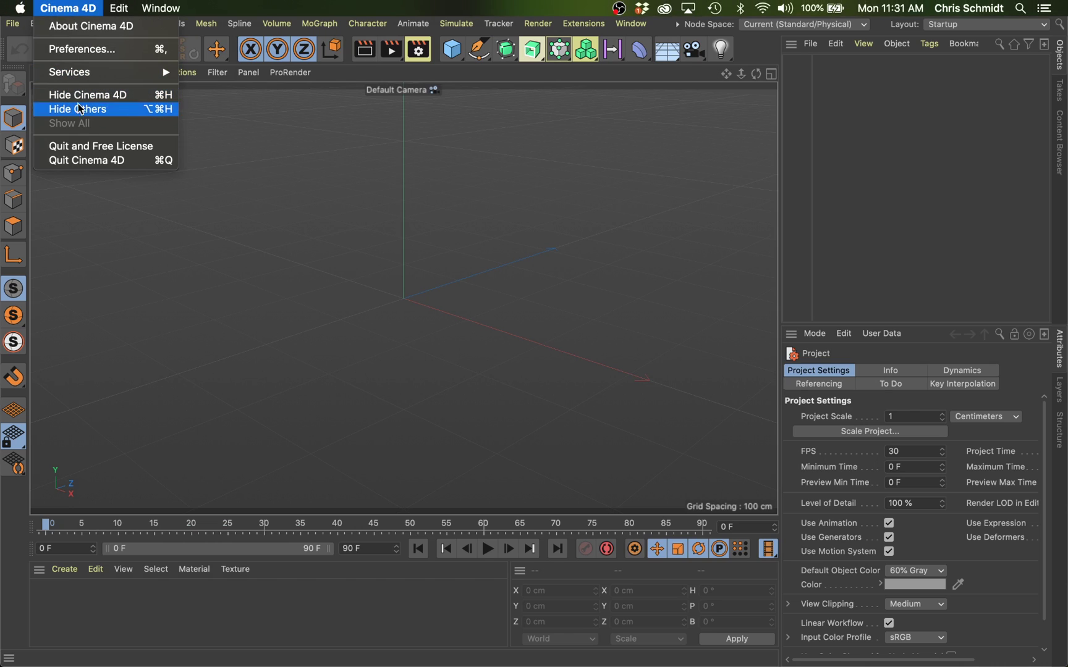
pyautogui.click(104, 164)
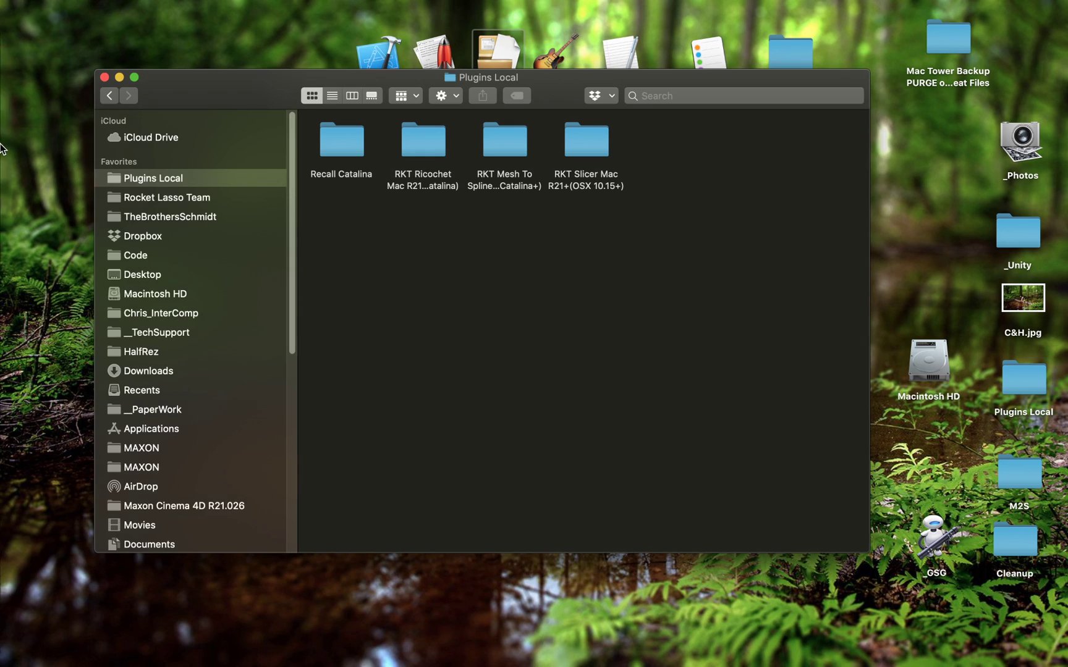
pyautogui.click(5, 422)
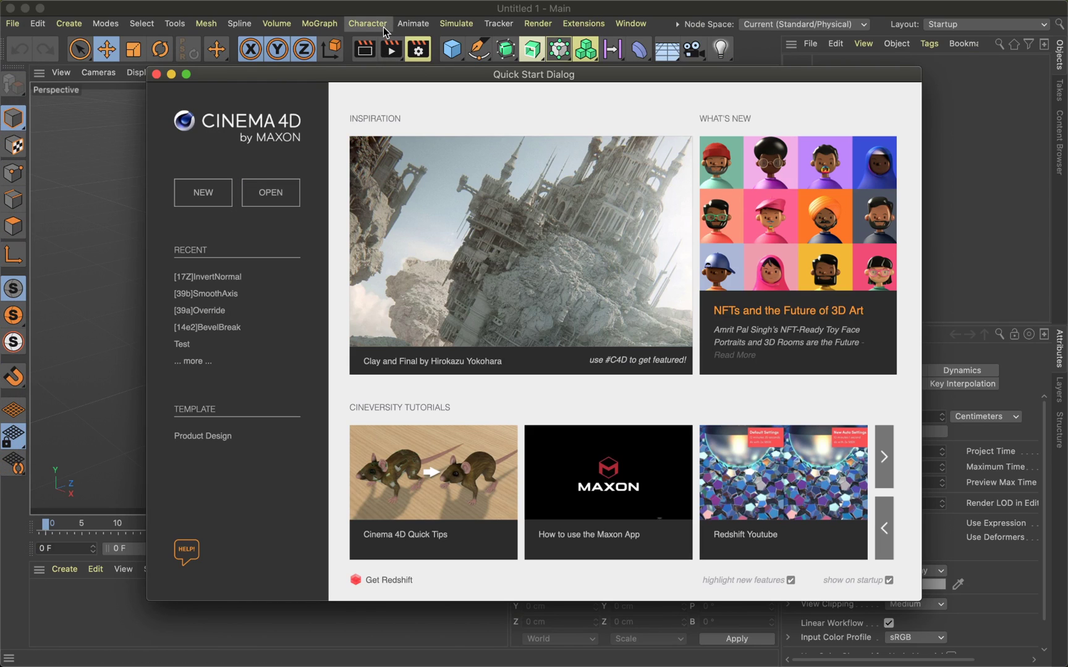
pyautogui.click(157, 77)
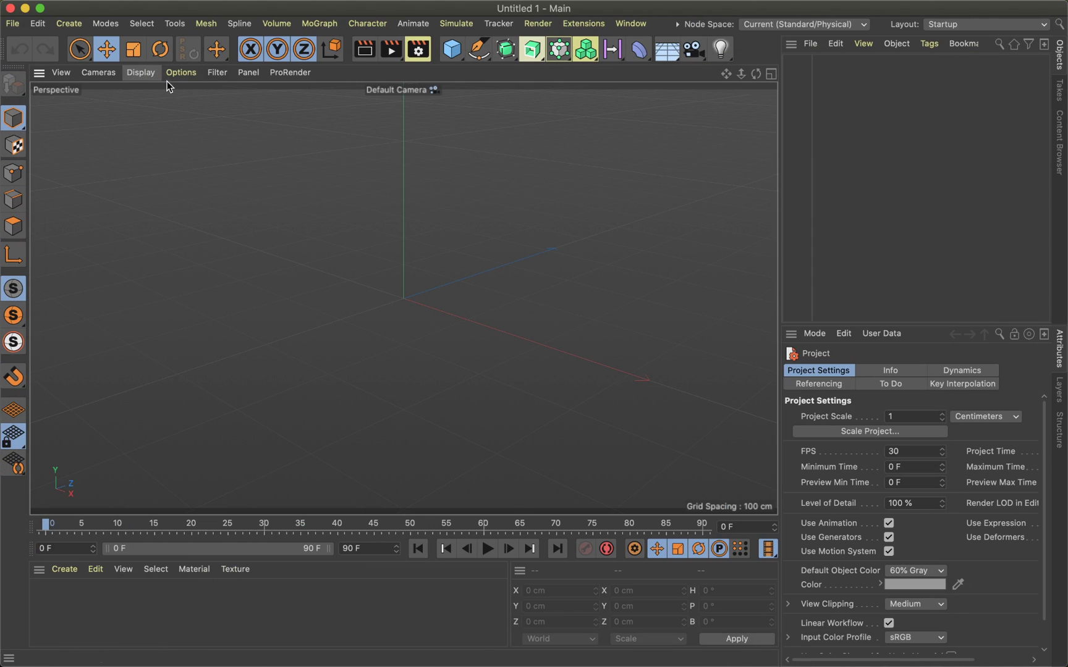
# Add an RKT Slicer object and a sphere, make the sphere a child of the slicer, and clear the selection.
pyautogui.click(584, 25)
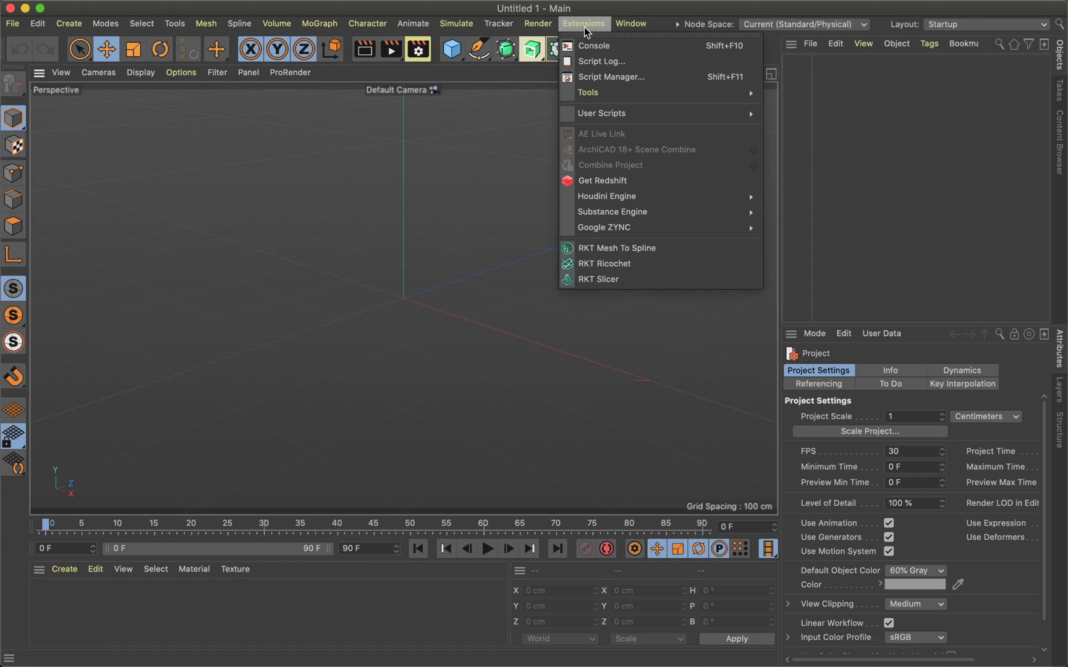
pyautogui.click(626, 279)
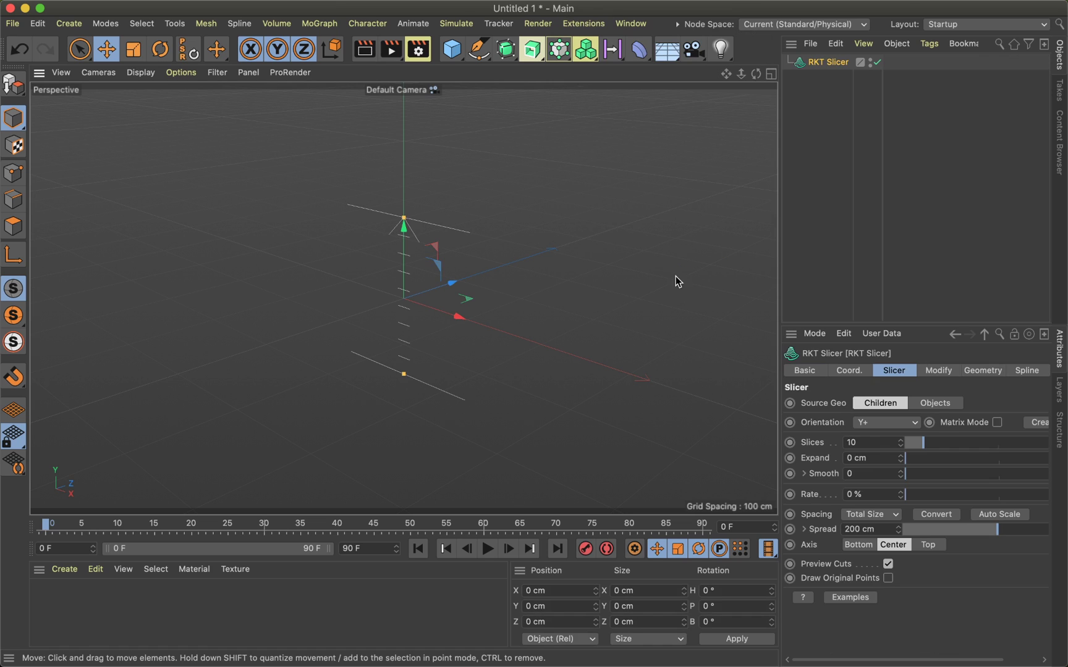
pyautogui.click(452, 48)
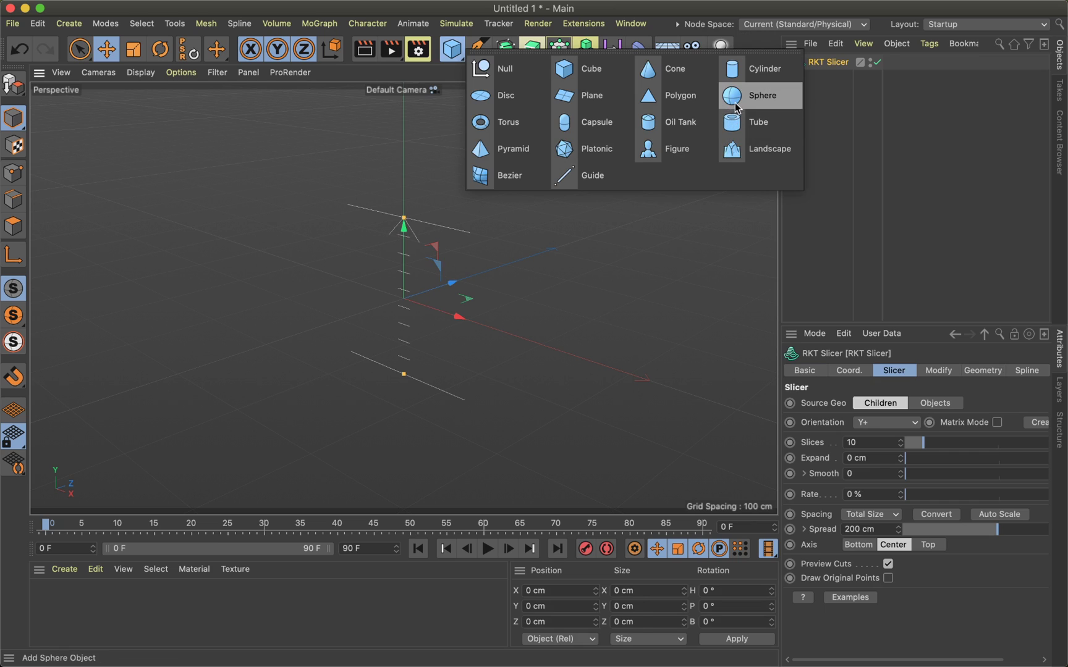
pyautogui.click(750, 95)
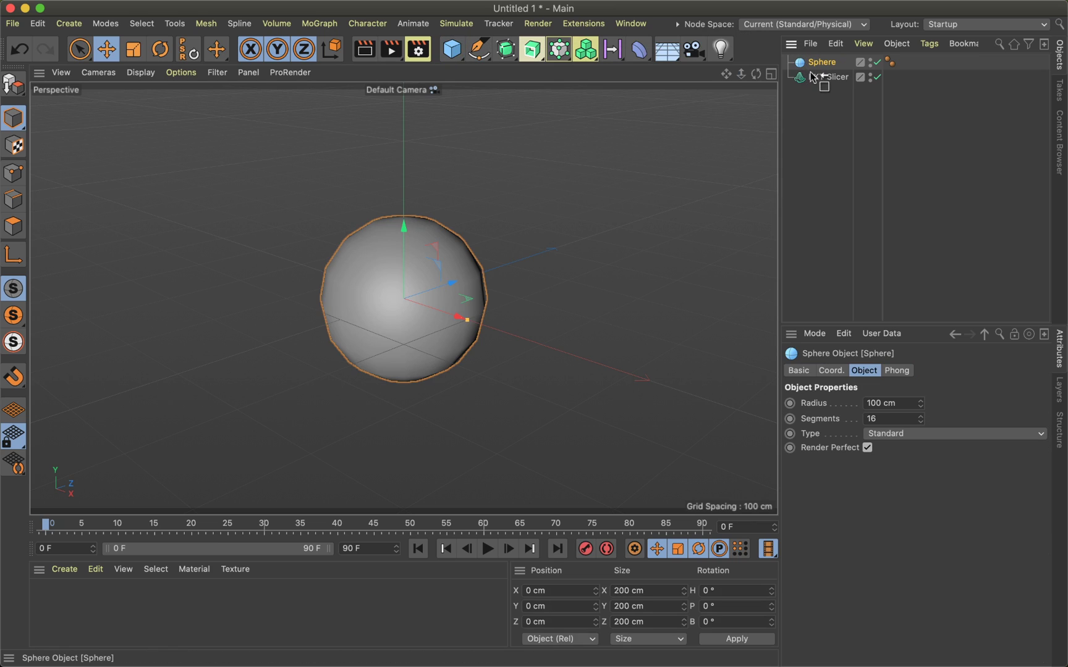
pyautogui.moveTo(812, 76); pyautogui.dragTo(814, 77)
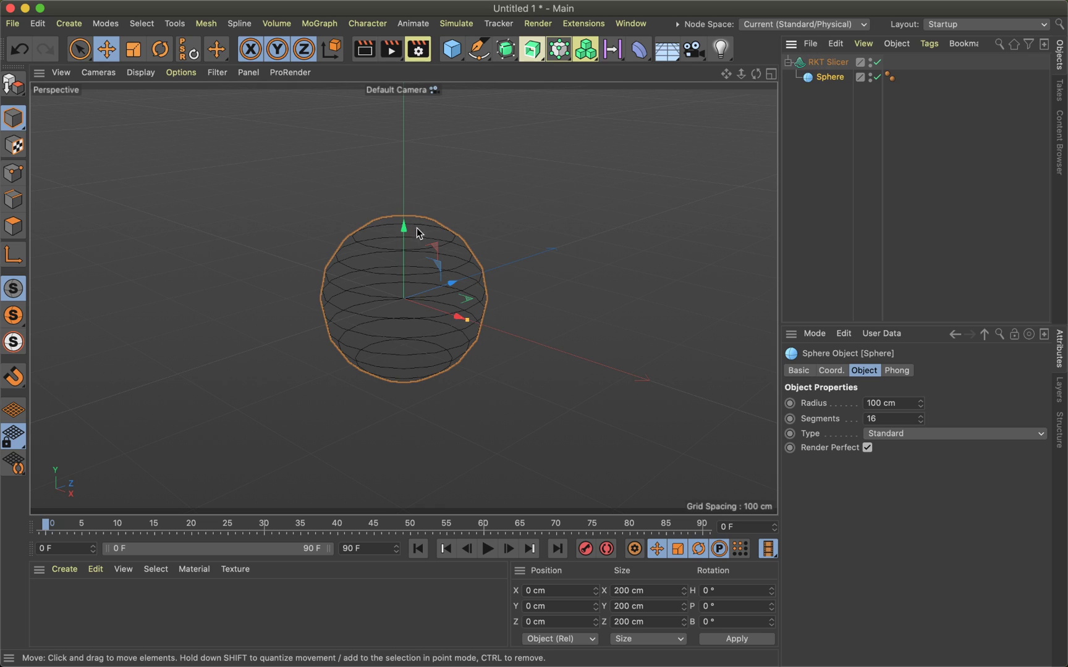
pyautogui.click(844, 116)
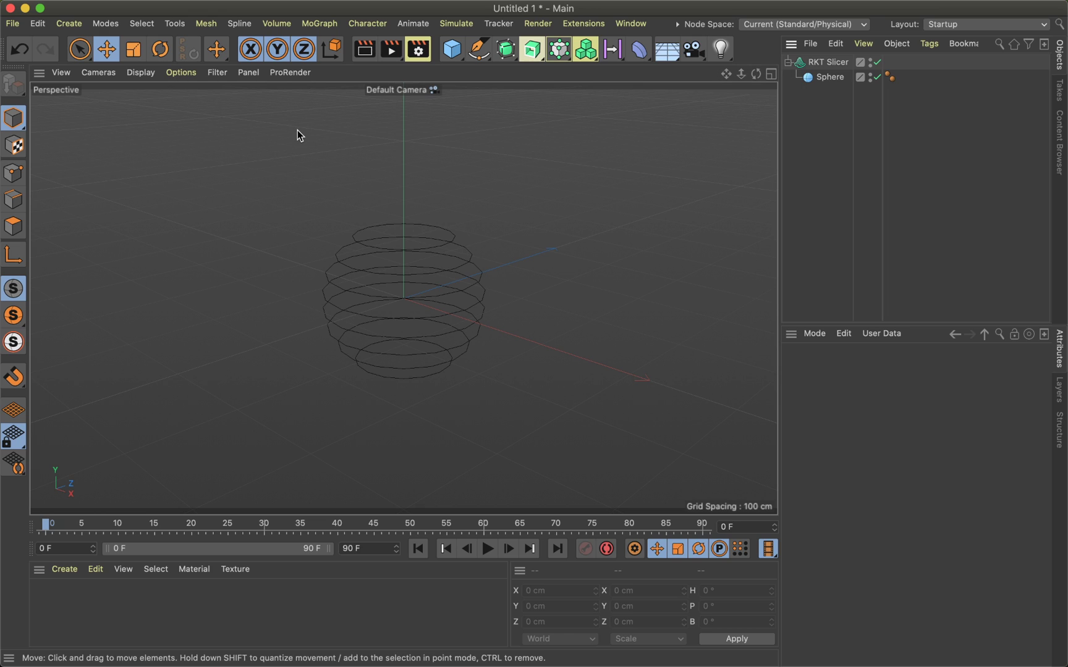
# Delete the RKT Slicer object with its child sphere, and look over the RKT plugins listed among the extensions.
pyautogui.click(832, 64)
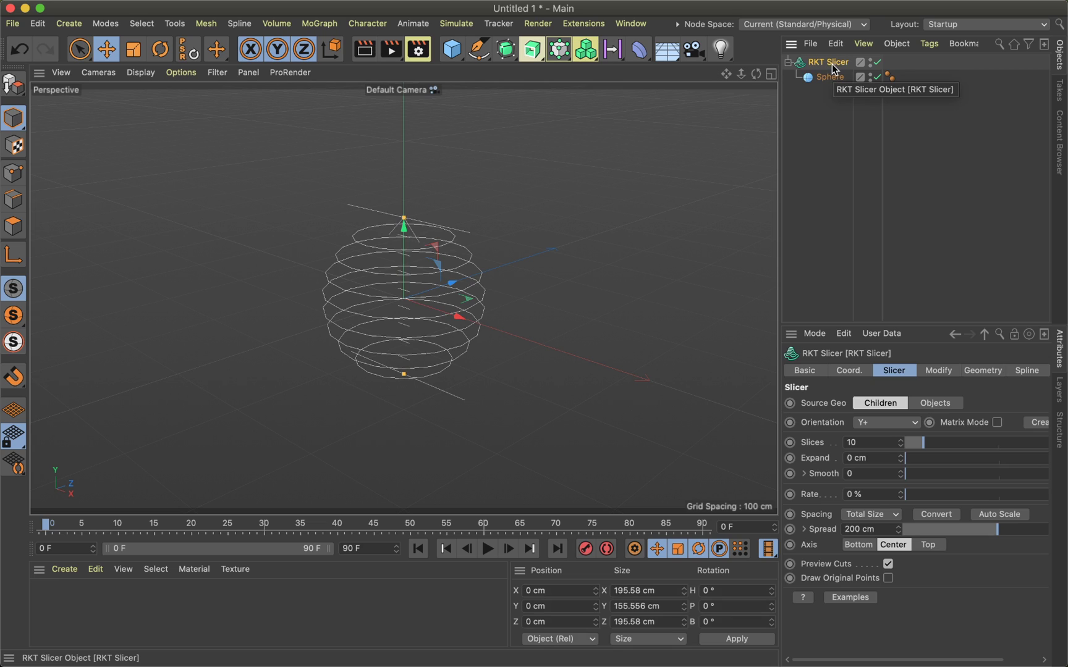
pyautogui.press('Delete')
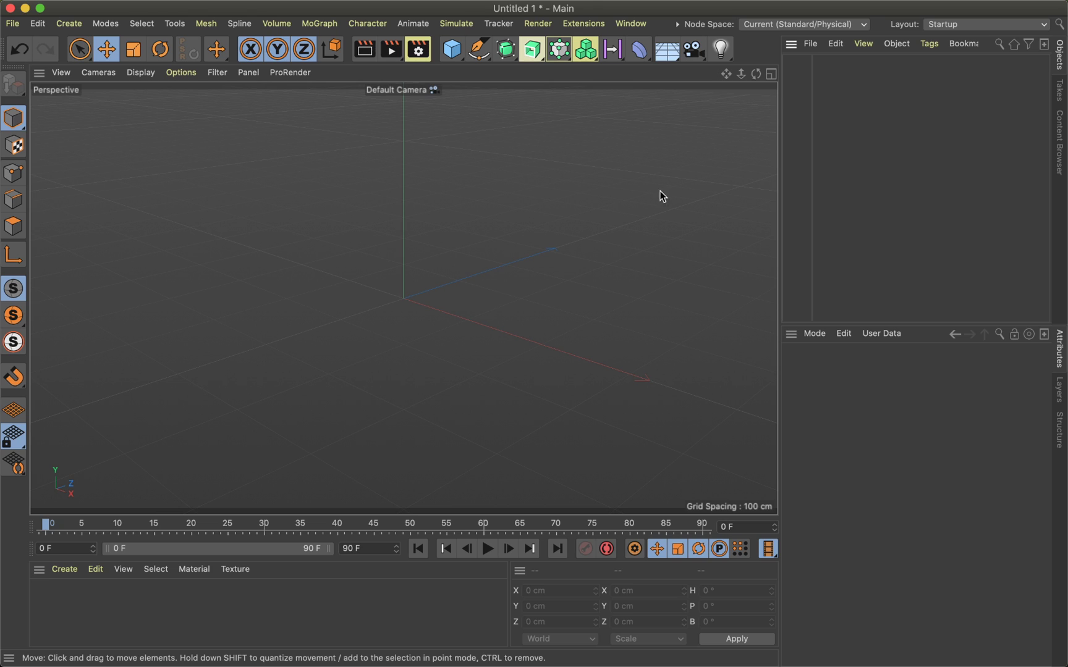
pyautogui.click(583, 25)
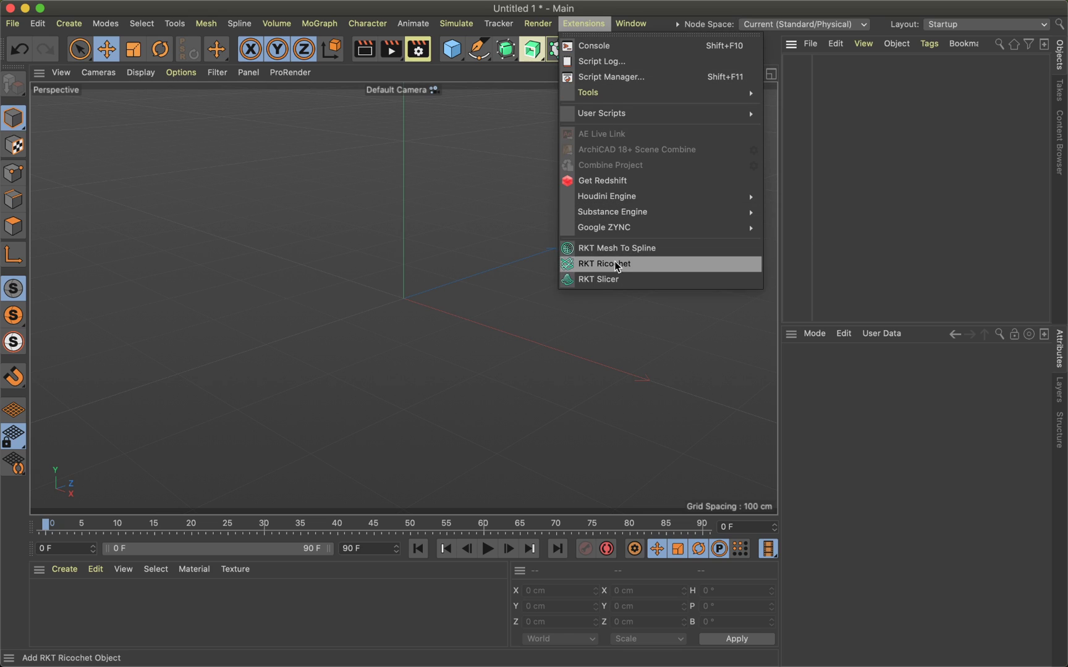
pyautogui.click(572, 317)
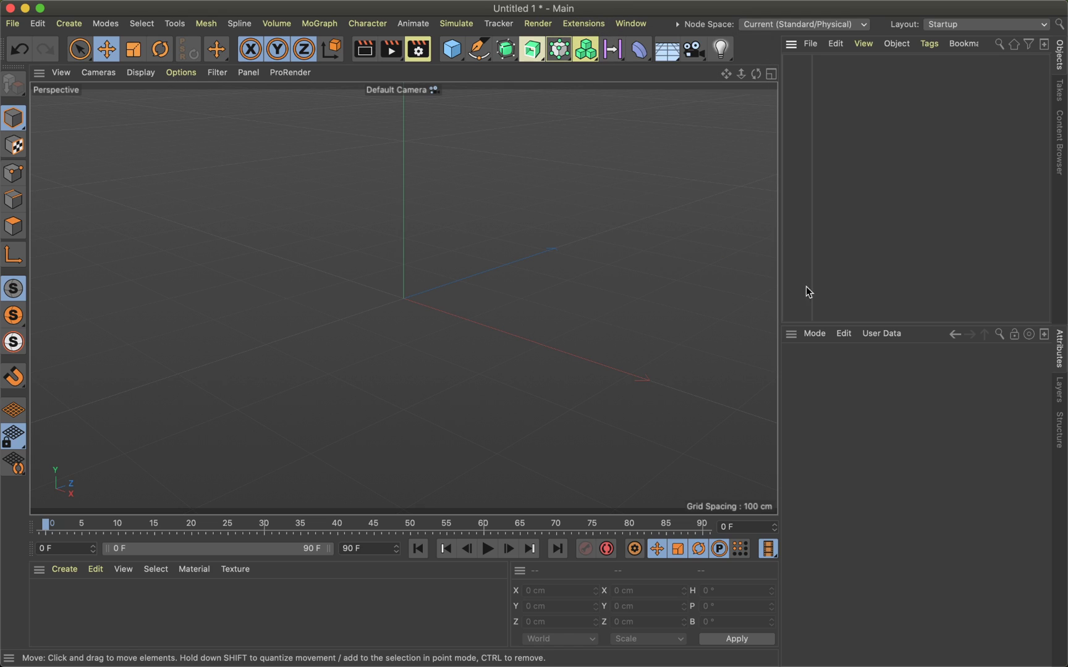
# Create a new RKT Slicer, nest a new sphere under it as its source geometry, and select the slicer.
pyautogui.click(584, 23)
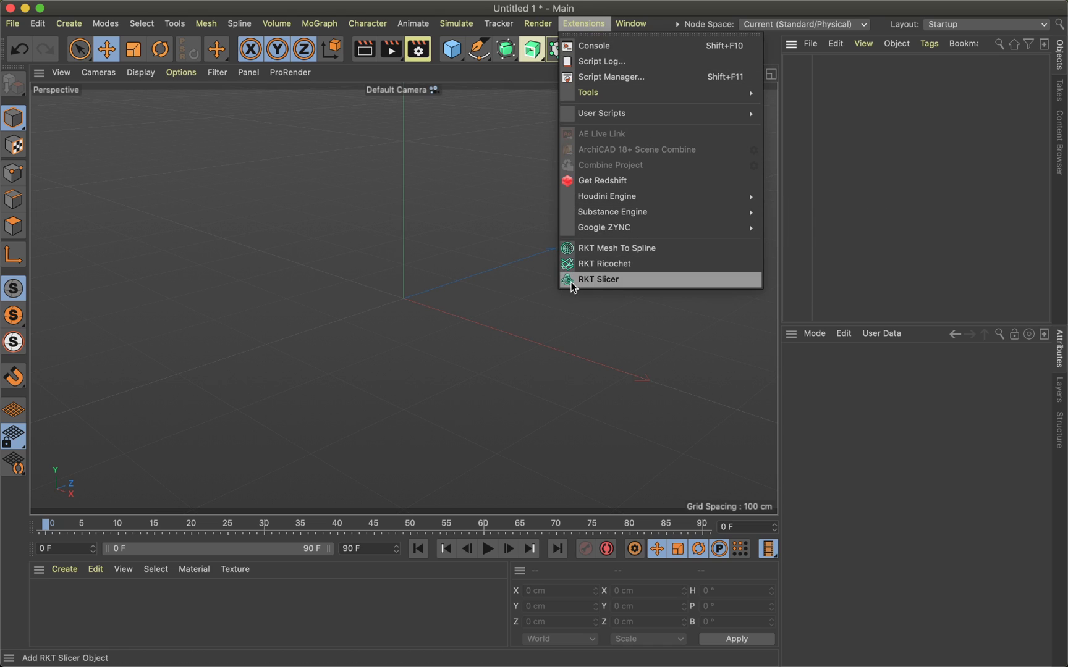
pyautogui.click(599, 282)
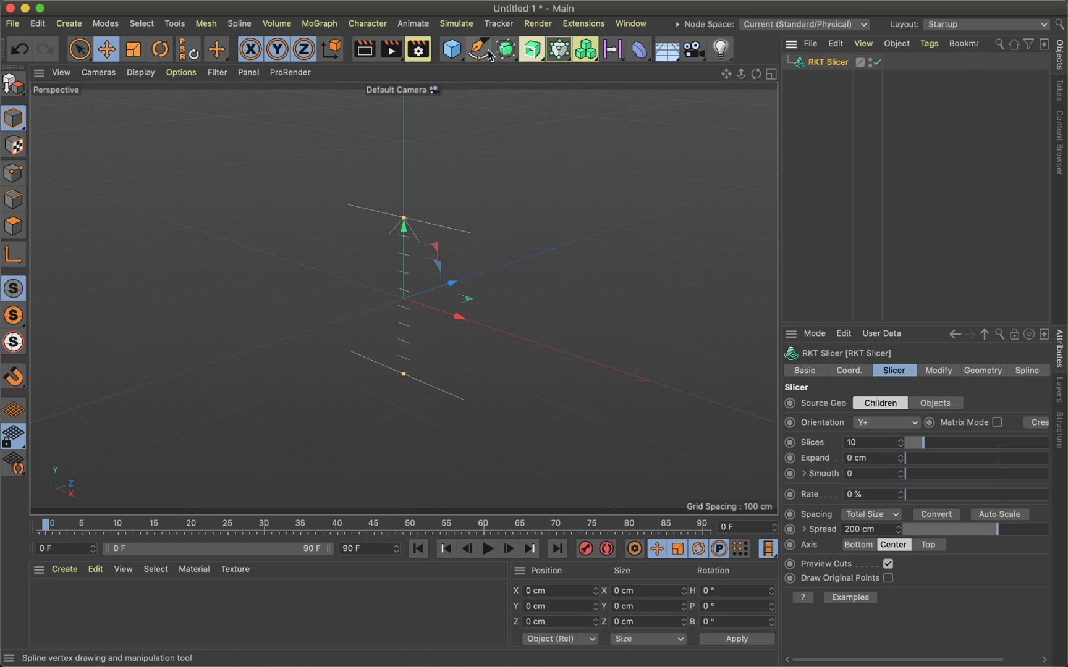
pyautogui.click(459, 56)
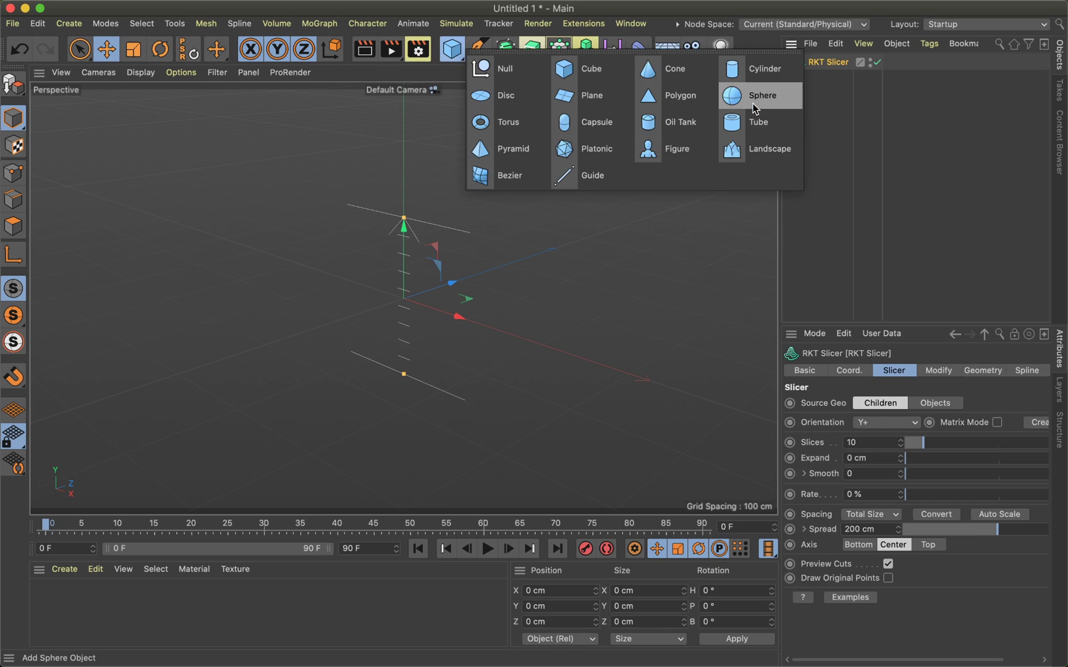
pyautogui.click(755, 102)
pyautogui.moveTo(831, 62); pyautogui.dragTo(825, 80)
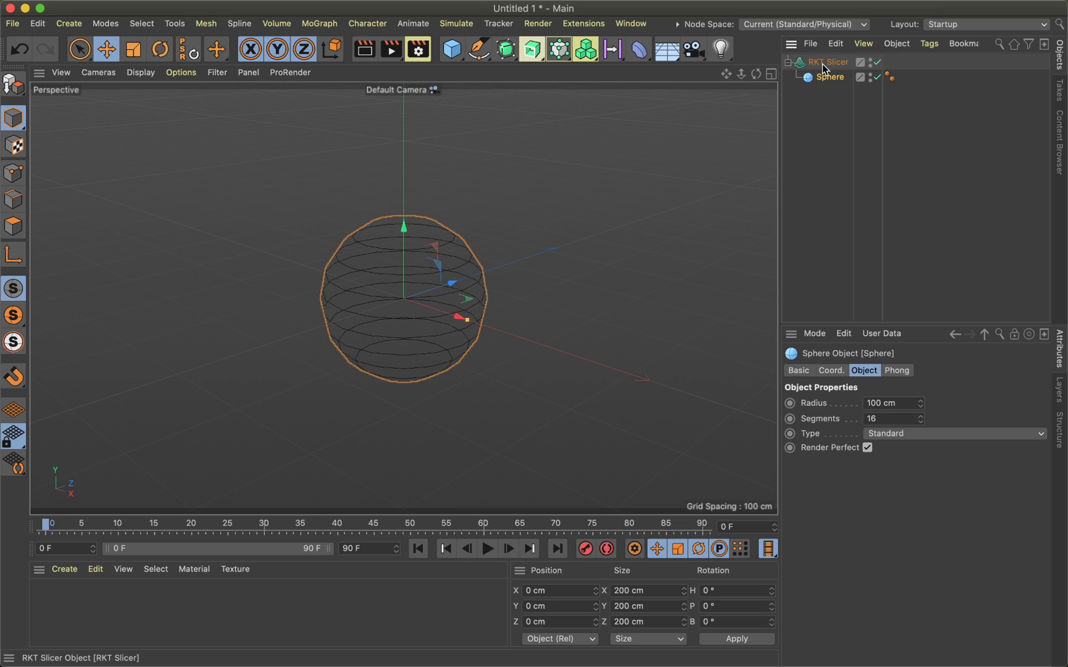
pyautogui.click(825, 63)
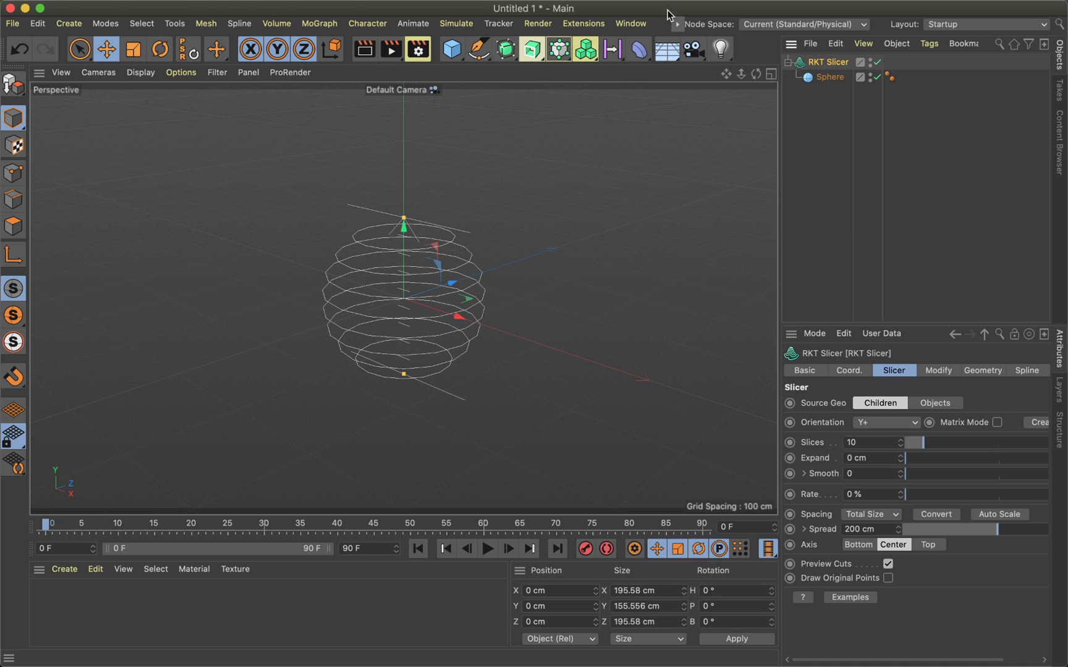
pyautogui.press('super+Tab')
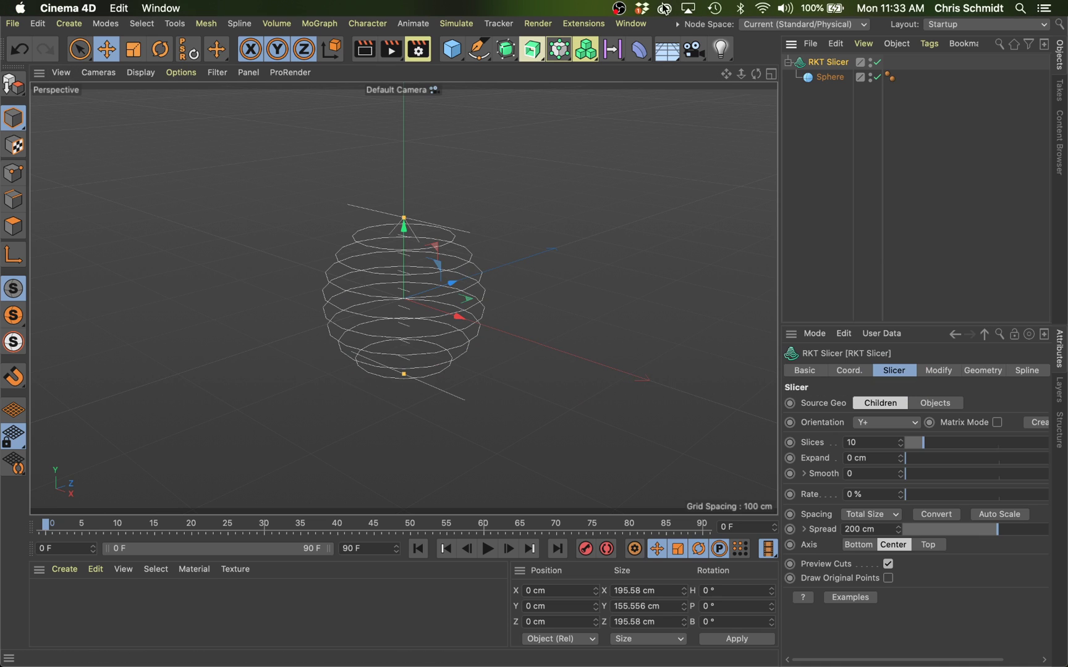
pyautogui.click(618, 8)
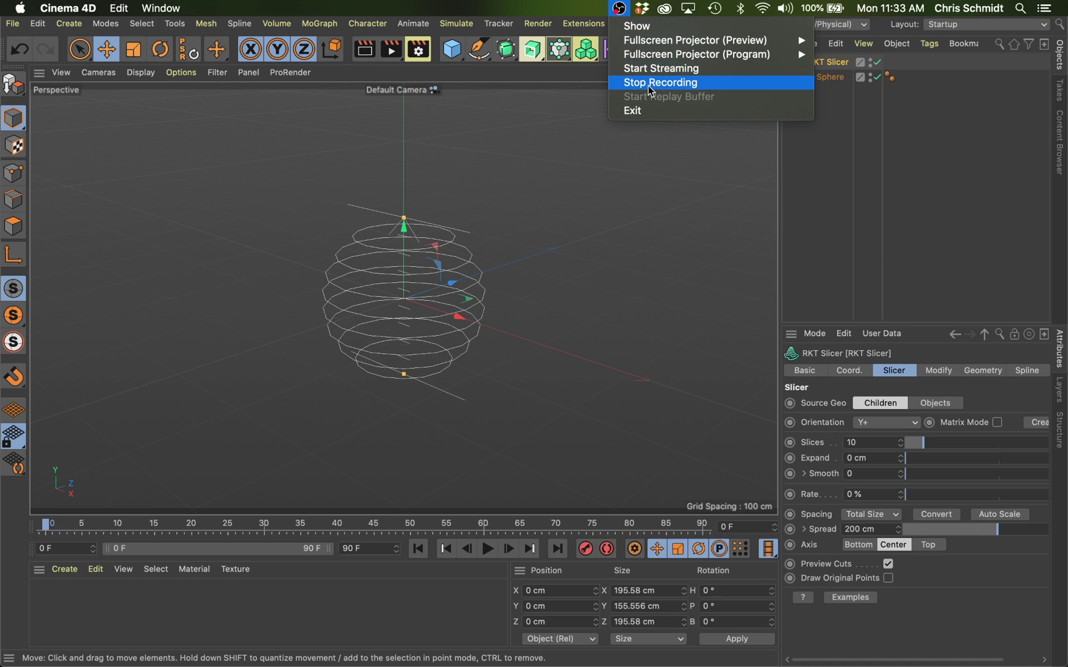